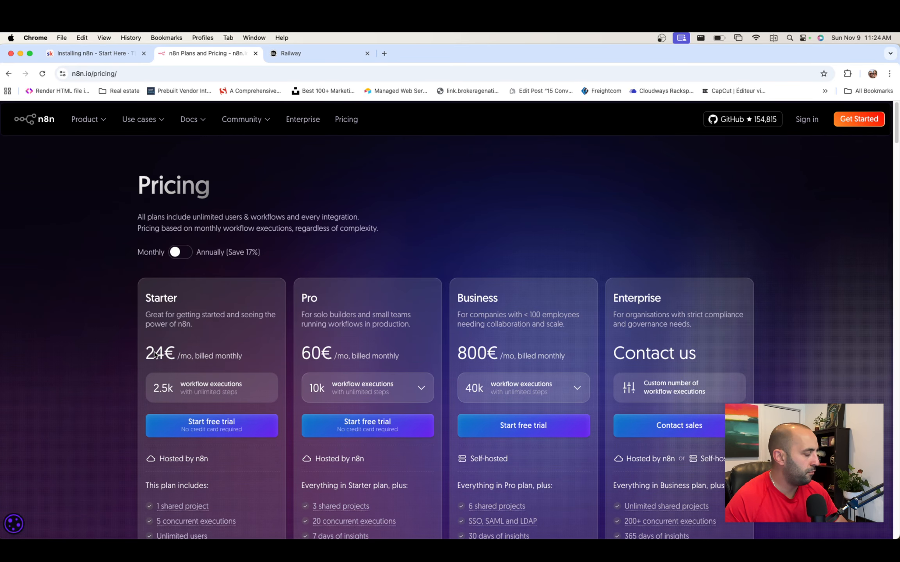
- Switch to the Railway tab and load the railway.com home page
scroll(155, 354, "down", 3)
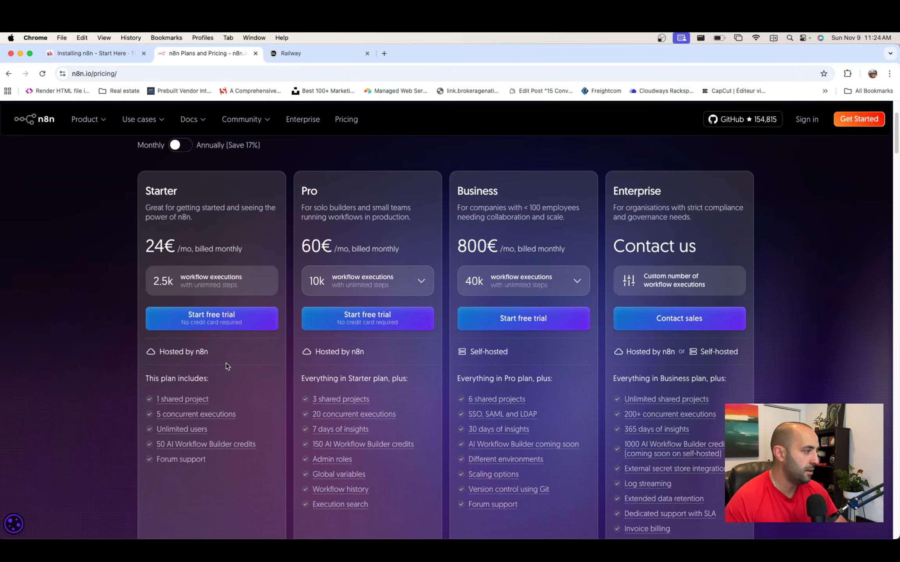
scroll(213, 358, "down", 1)
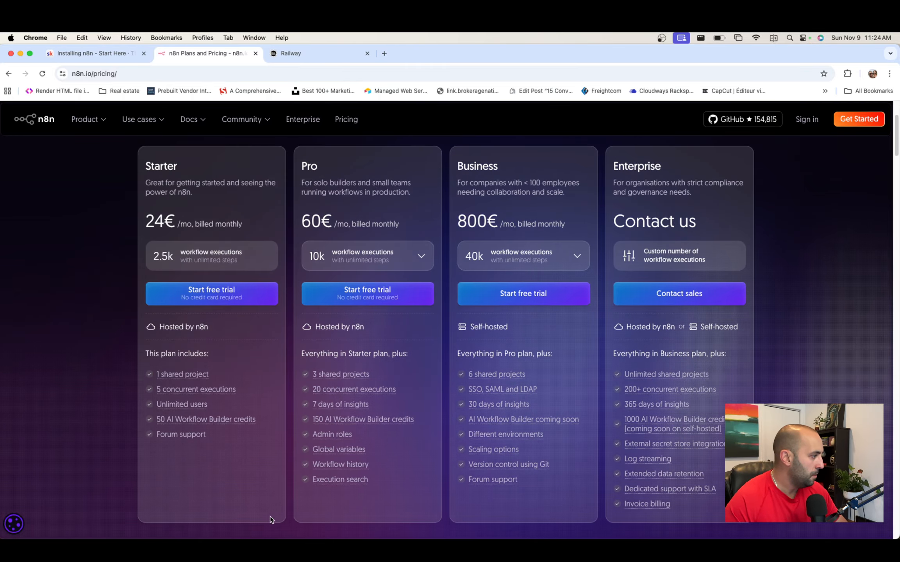
mouse_move(166, 421)
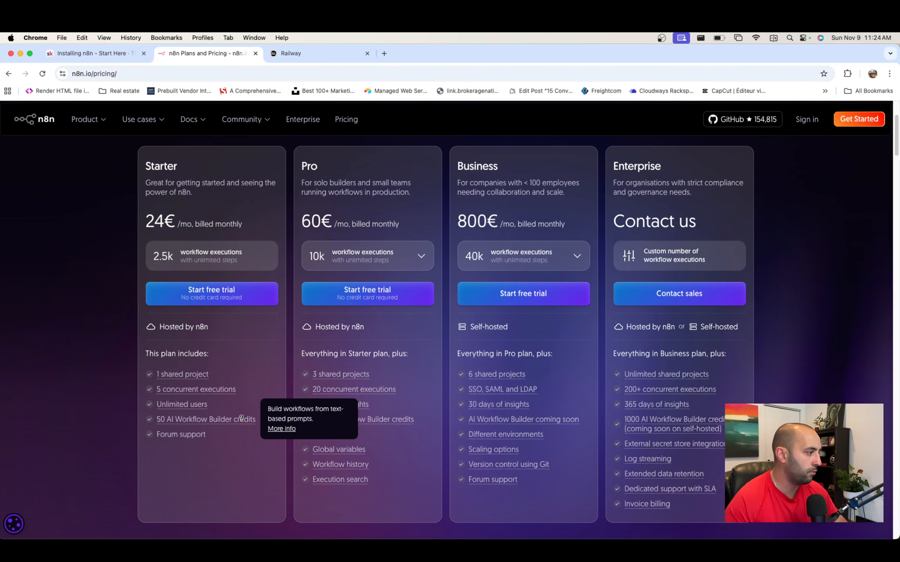
scroll(241, 418, "up", 1)
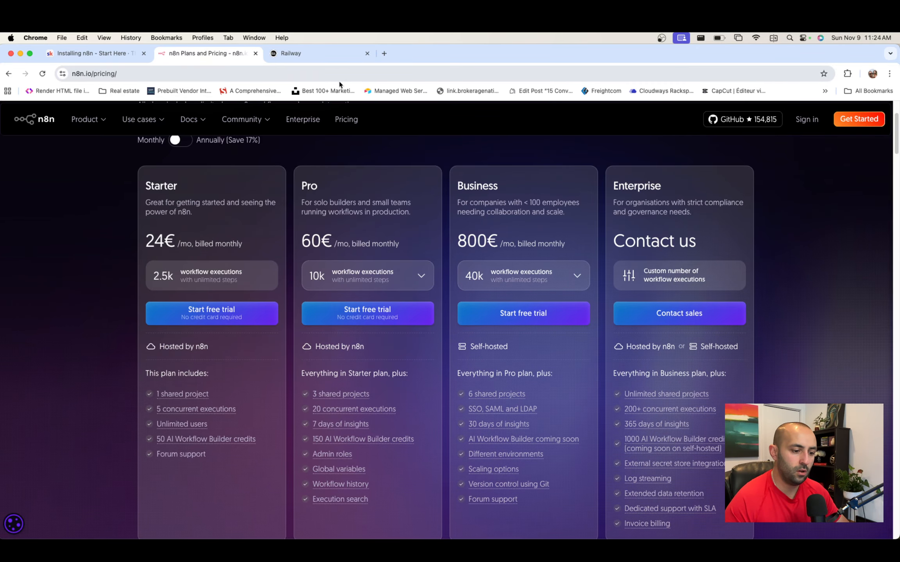
left_click(323, 61)
left_click(282, 71)
type("railway.com")
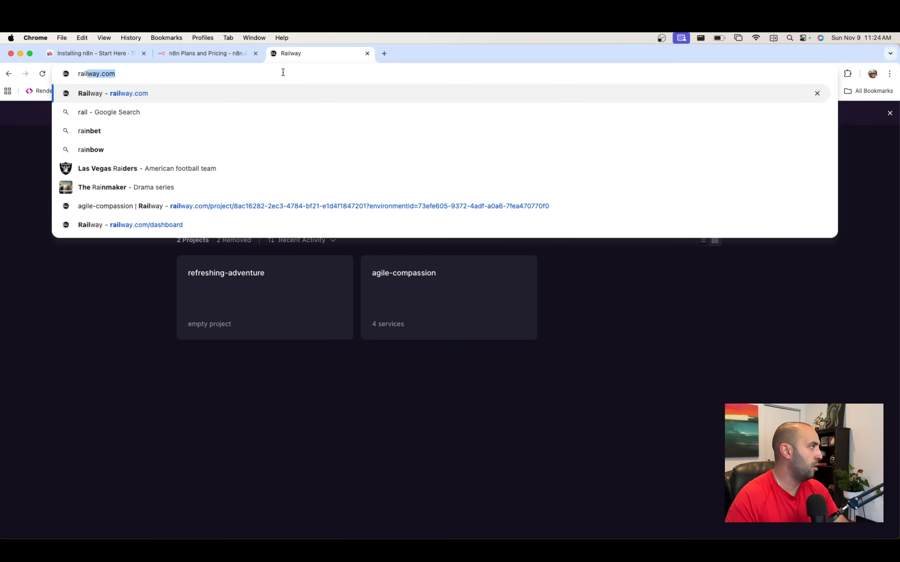
key("Return")
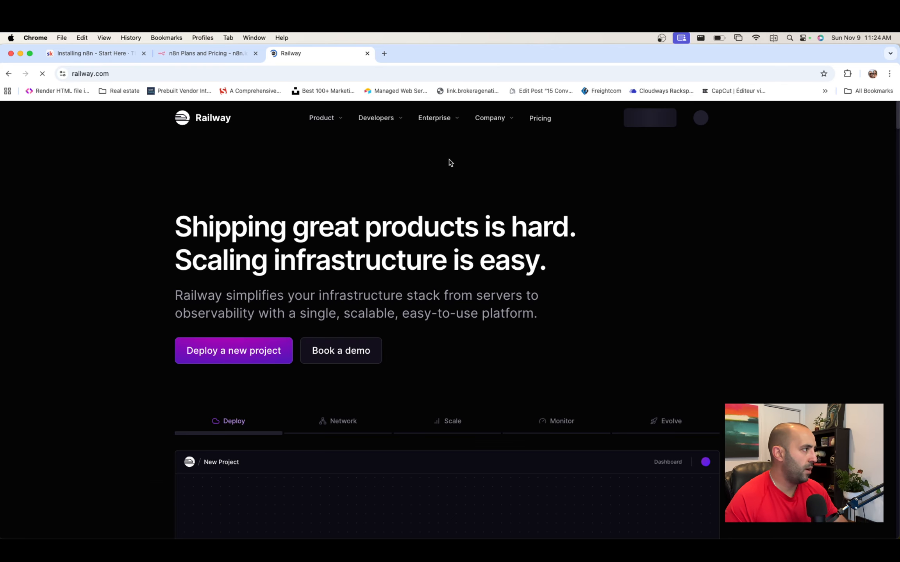
- Review the Pricing page's plans: Free $0, Hobby $5, Pro $20 minimum, custom Enterprise
left_click(329, 118)
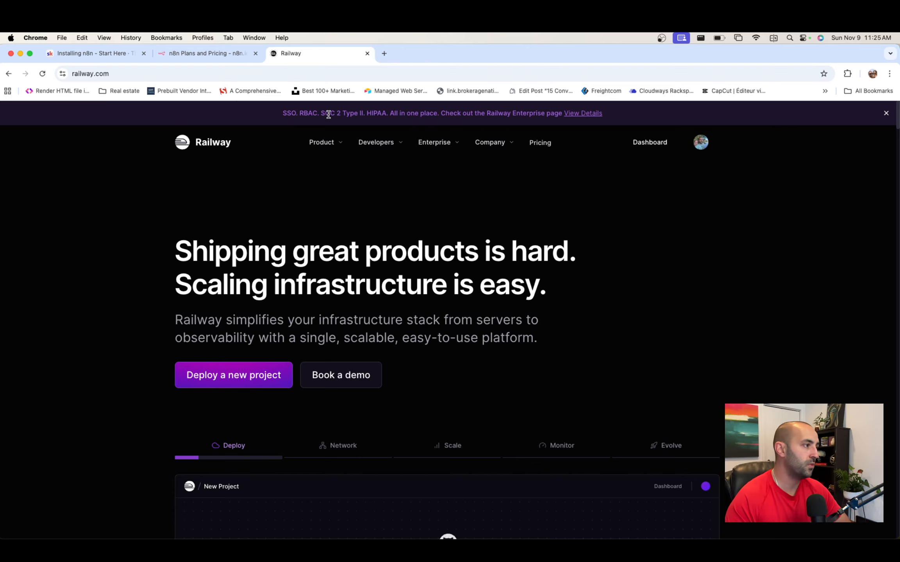
left_click(536, 145)
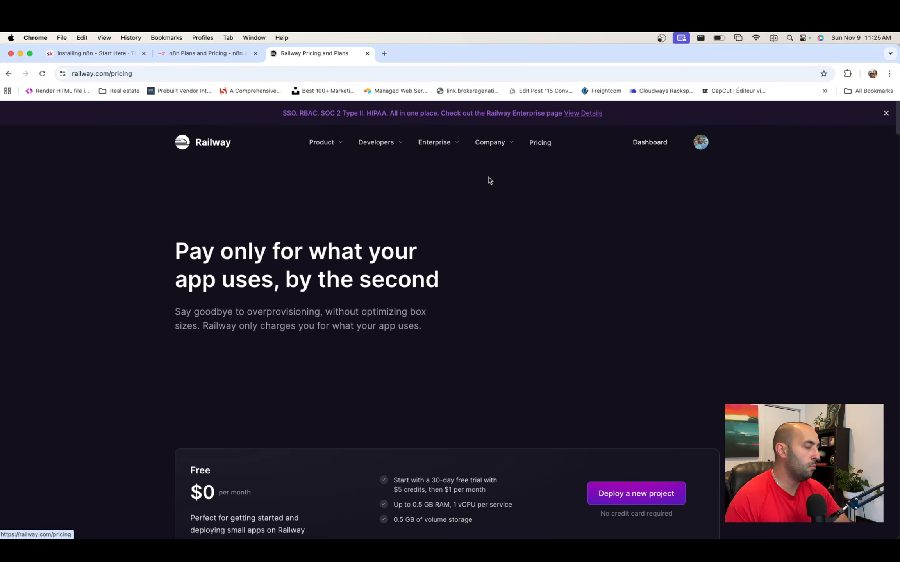
scroll(430, 225, "down", 5)
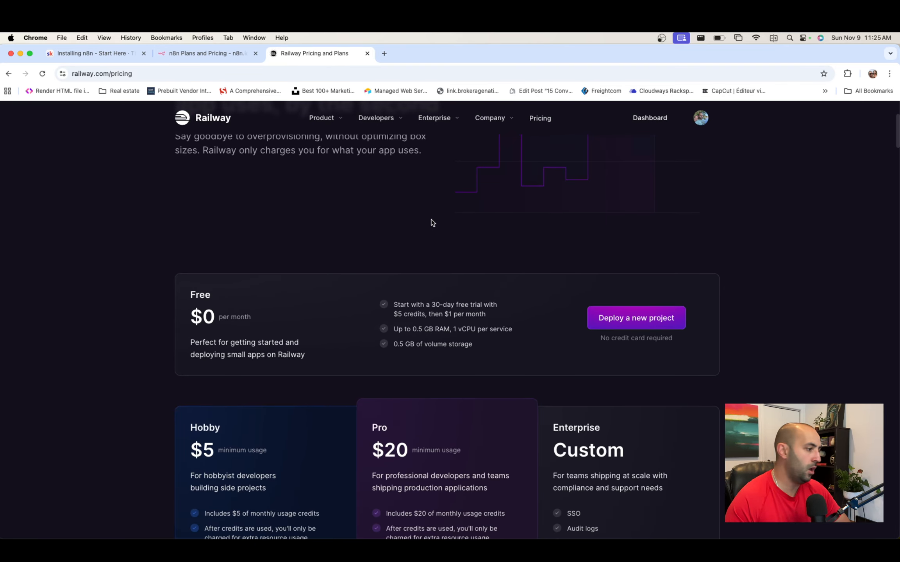
scroll(432, 223, "down", 2)
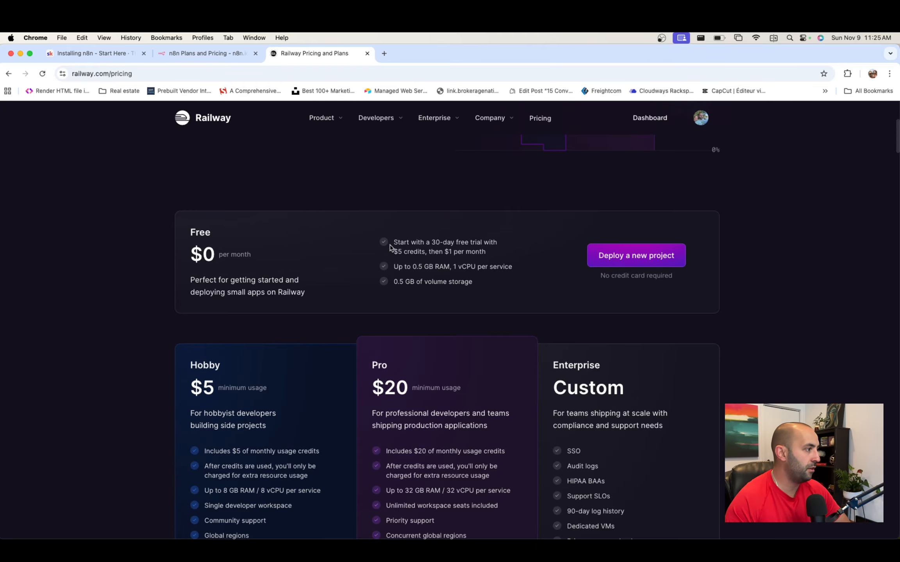
left_click_drag(392, 252, 414, 252)
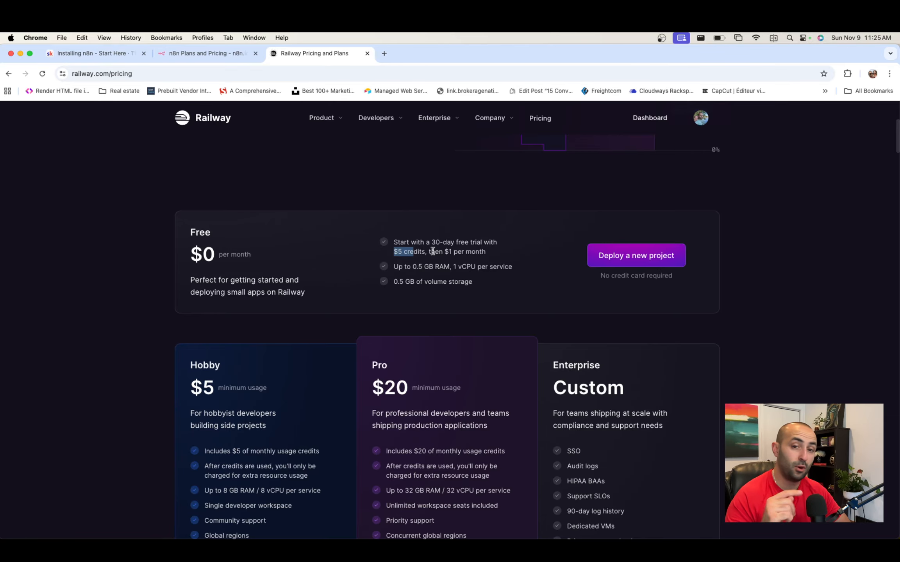
scroll(435, 254, "down", 3)
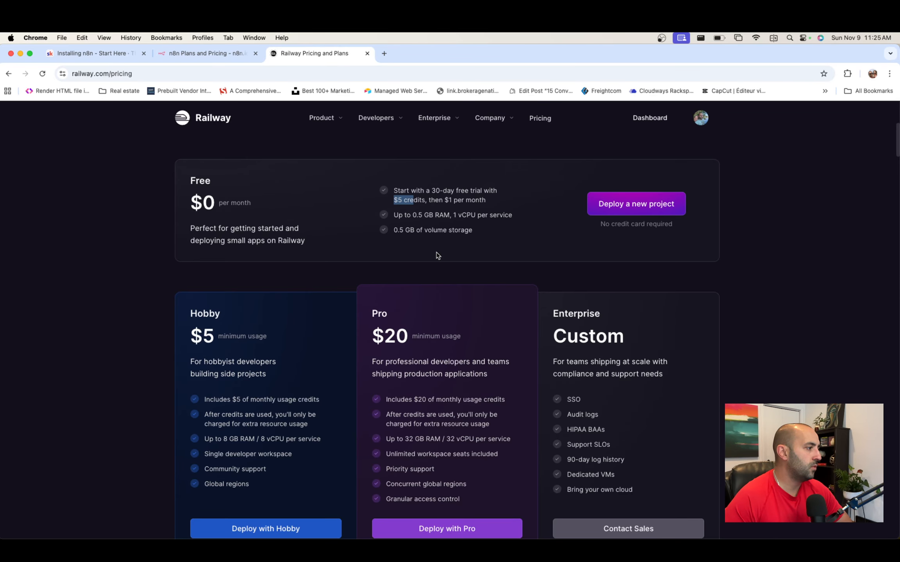
scroll(433, 256, "down", 6)
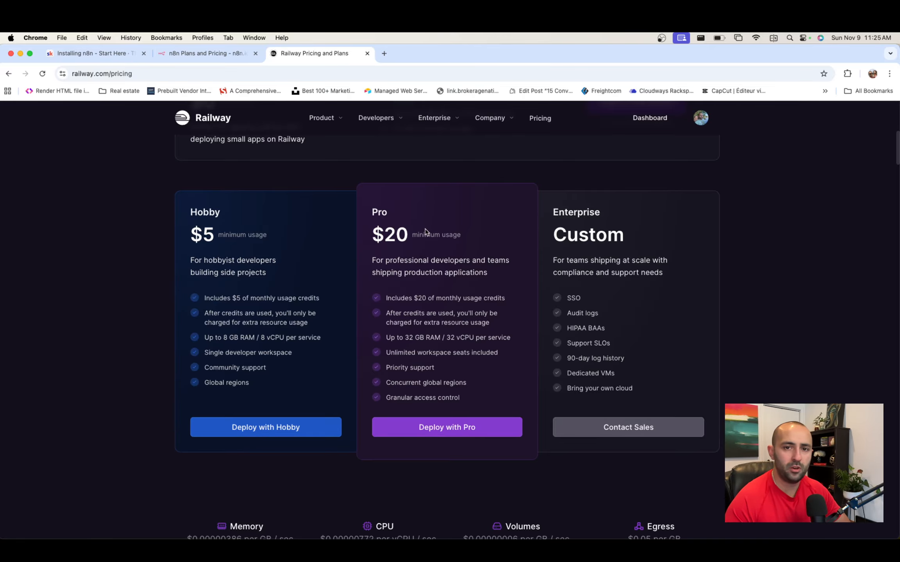
scroll(424, 270, "up", 6)
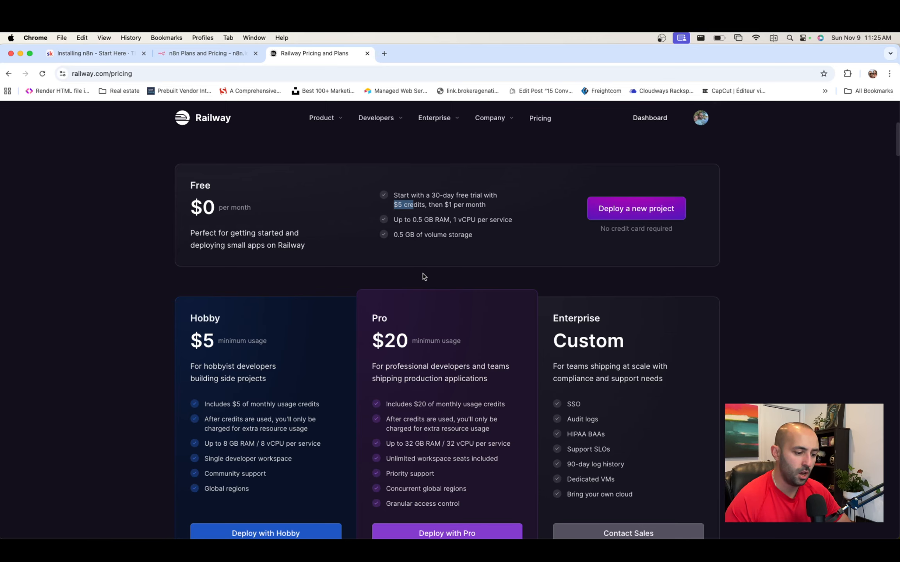
scroll(643, 159, "up", 3)
scroll(644, 158, "up", 10)
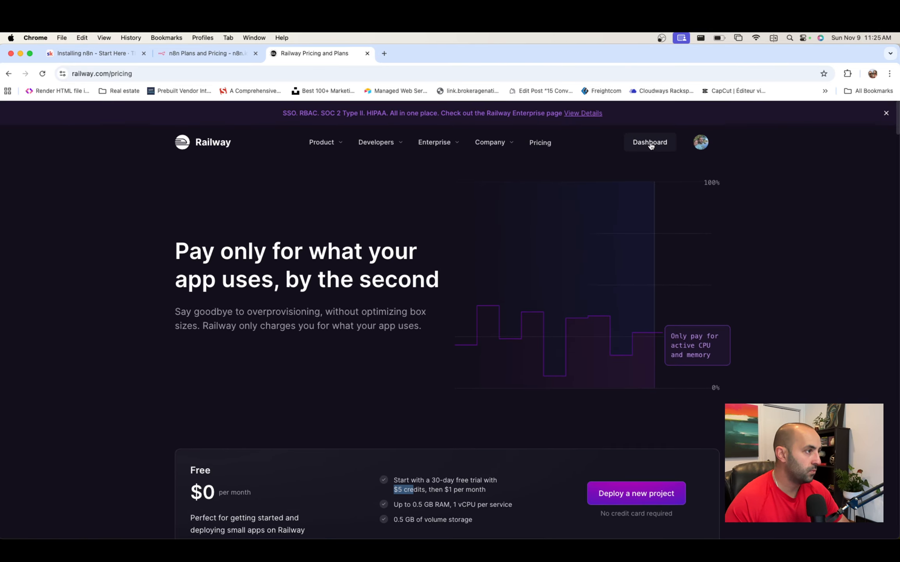
- Start a new Railway project from a template and search the templates for n8n
left_click(654, 144)
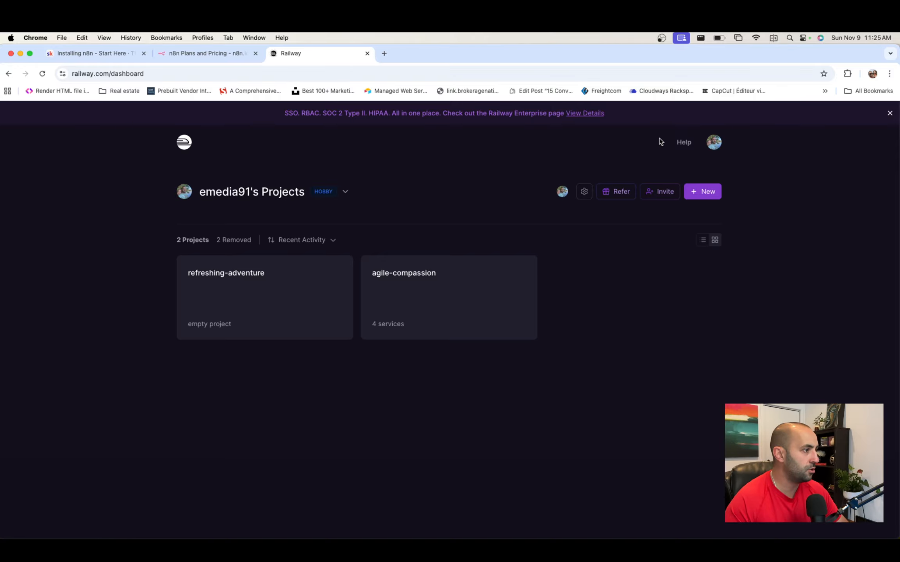
left_click(703, 192)
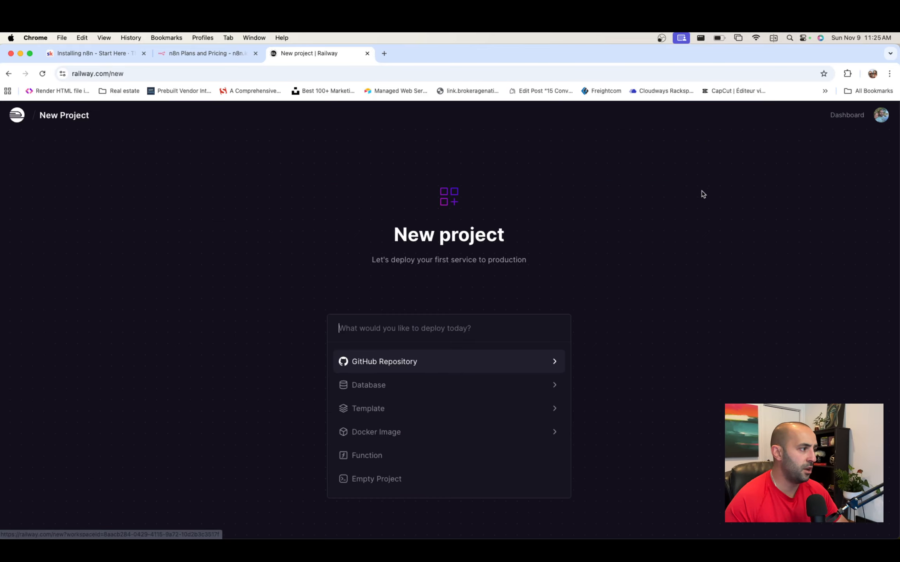
left_click(398, 413)
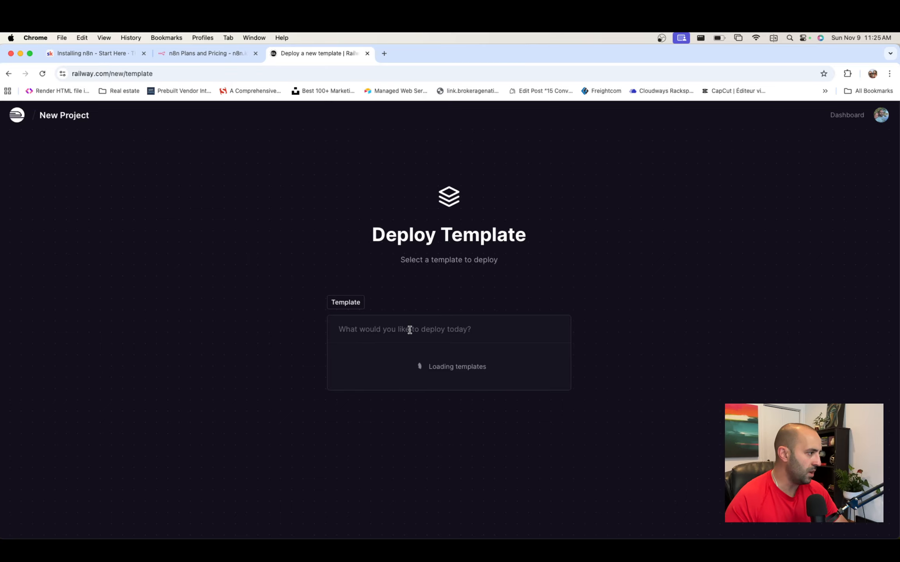
left_click(409, 330)
type("n")
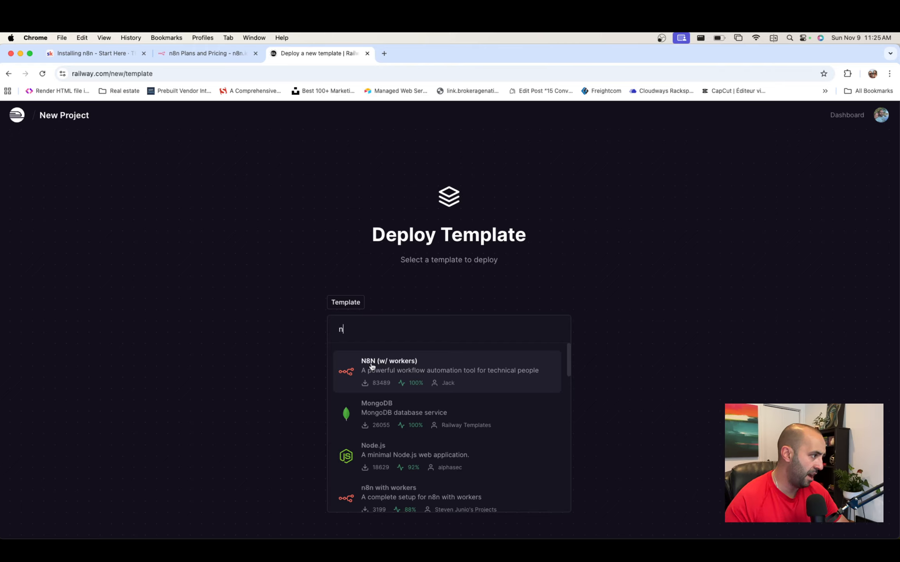
scroll(391, 410, "down", 3)
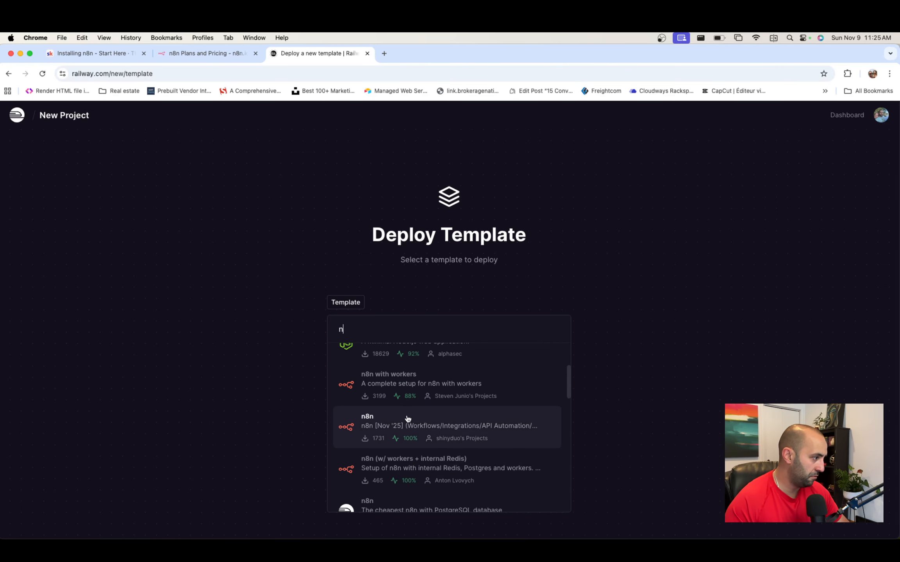
scroll(375, 395, "up", 3)
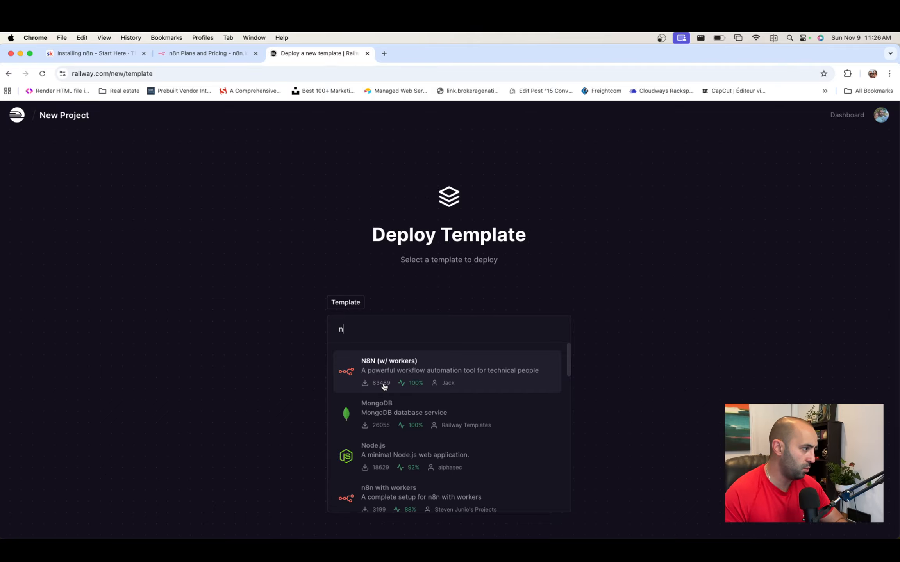
- Pick the N8N (w/ workers) template and check the project it deploys into
left_click(454, 364)
scroll(622, 344, "down", 2)
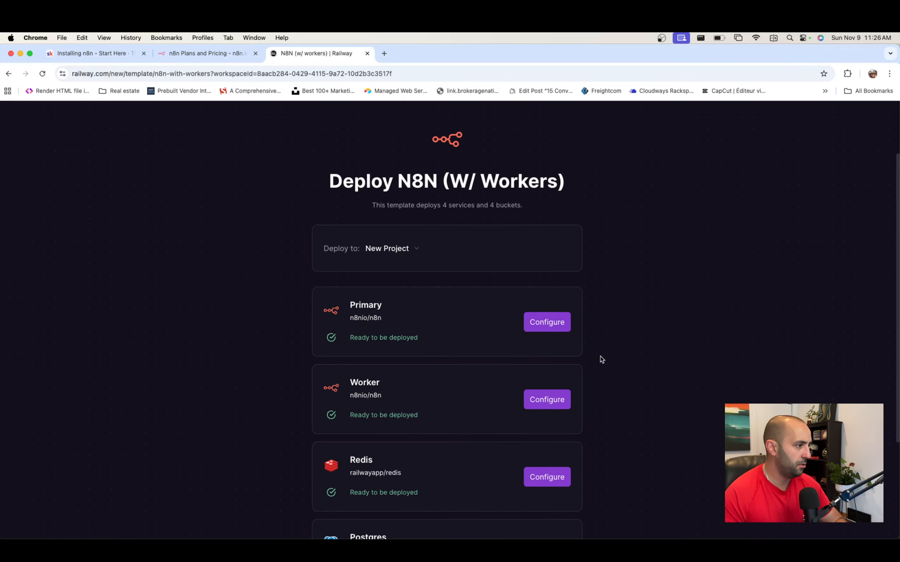
scroll(602, 360, "down", 2)
scroll(602, 360, "up", 2)
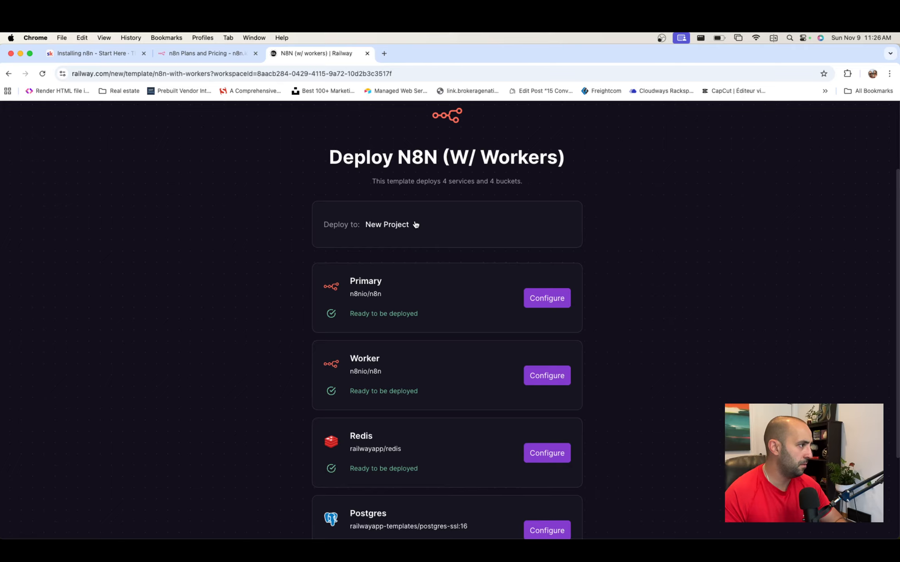
left_click(415, 224)
left_click(418, 225)
scroll(693, 275, "down", 3)
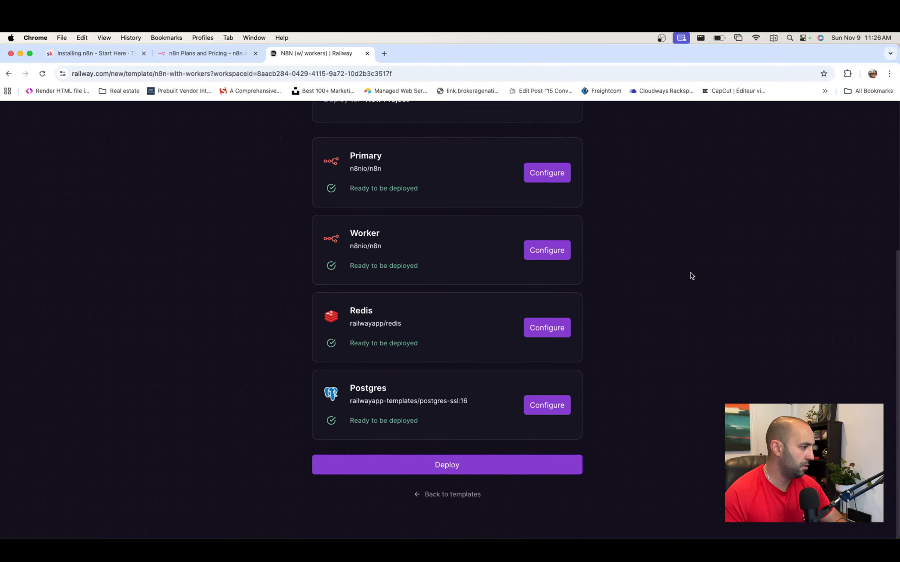
- Deploy the four services, then open the Primary service's railway.app domain in a new tab
left_click(451, 474)
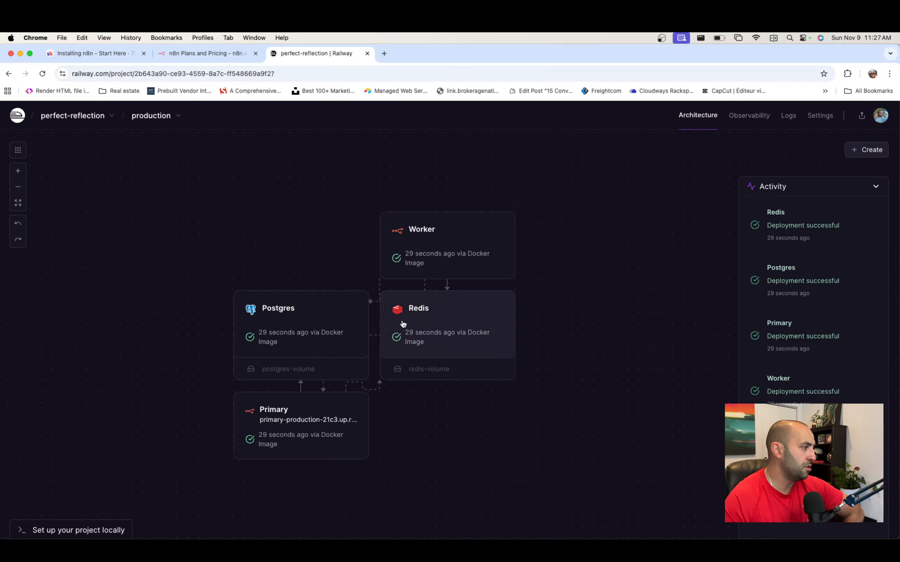
left_click(273, 441)
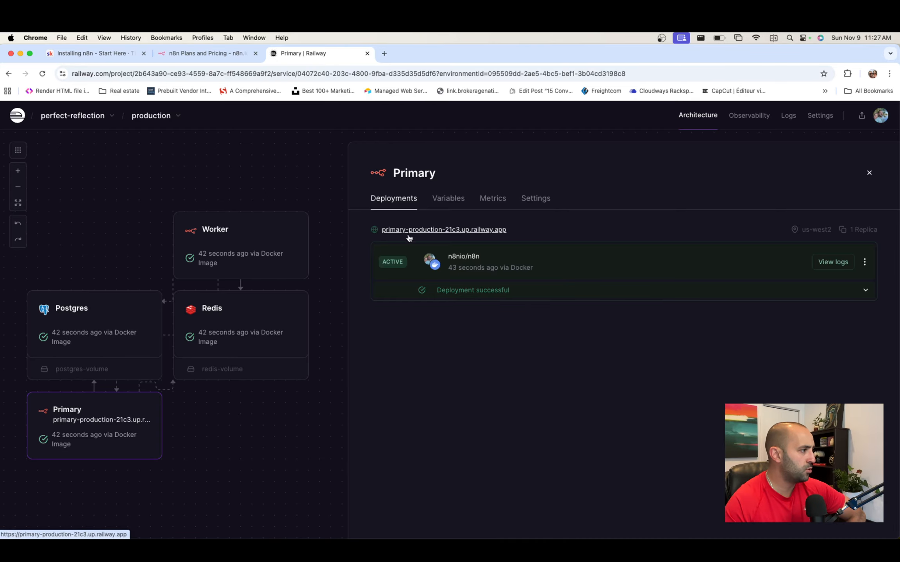
left_click(484, 230)
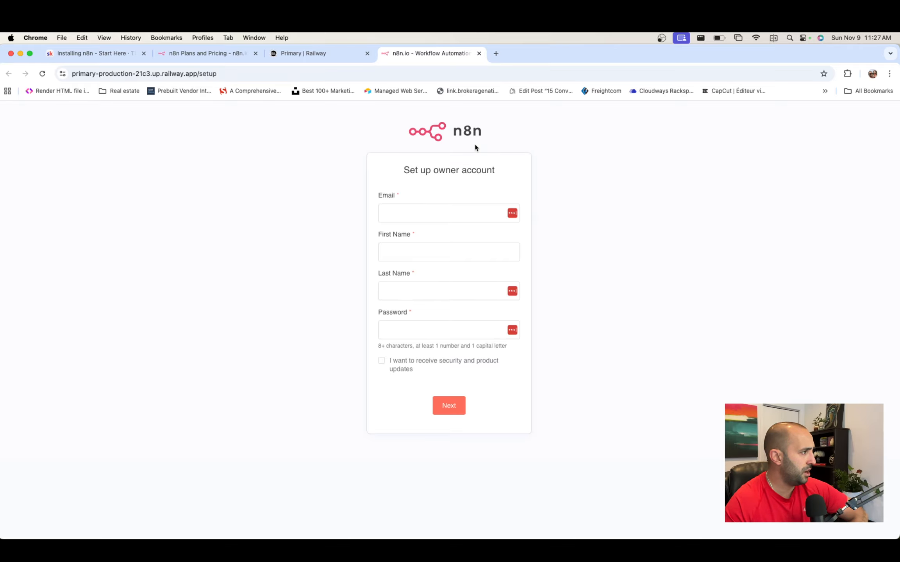
- Enter the owner's email, first and last name and password, opt in to updates, and submit
left_click(470, 218)
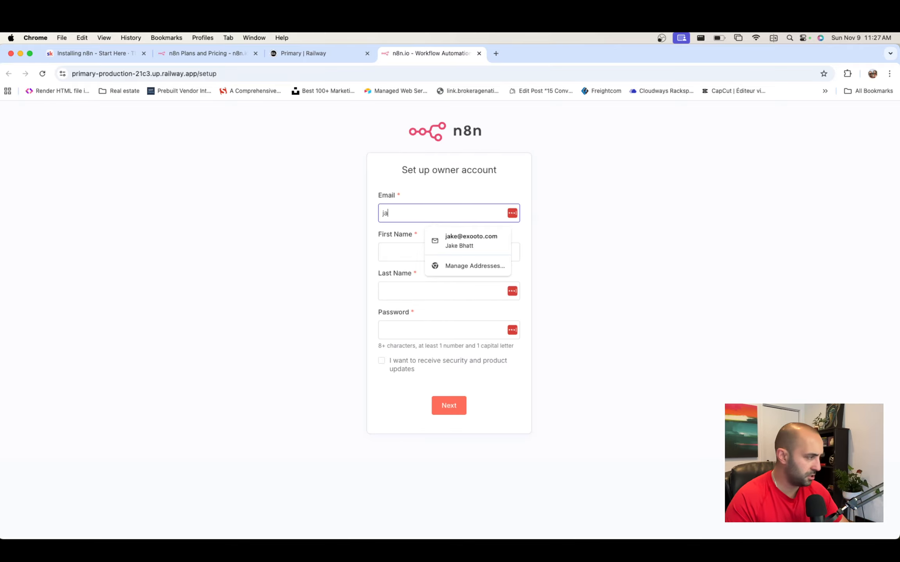
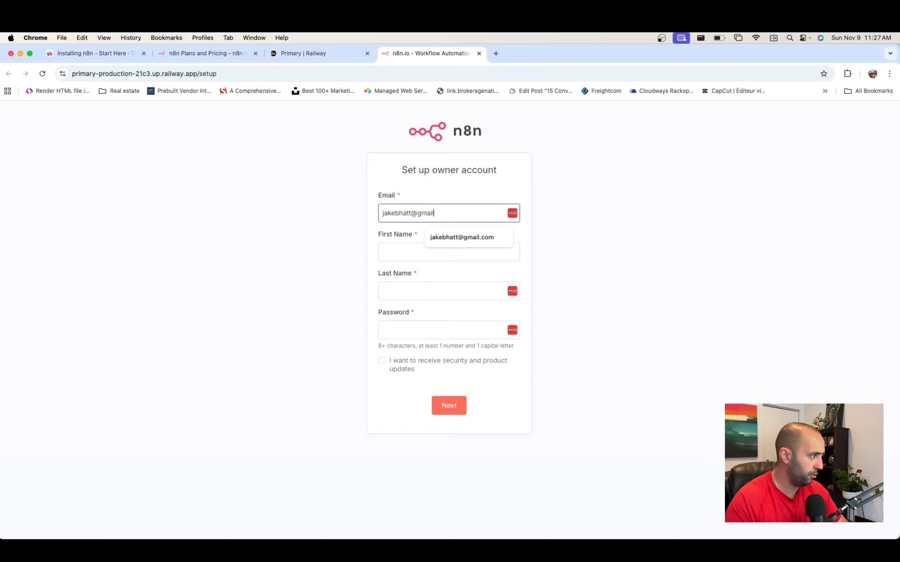
key("Tab")
key("Tab")
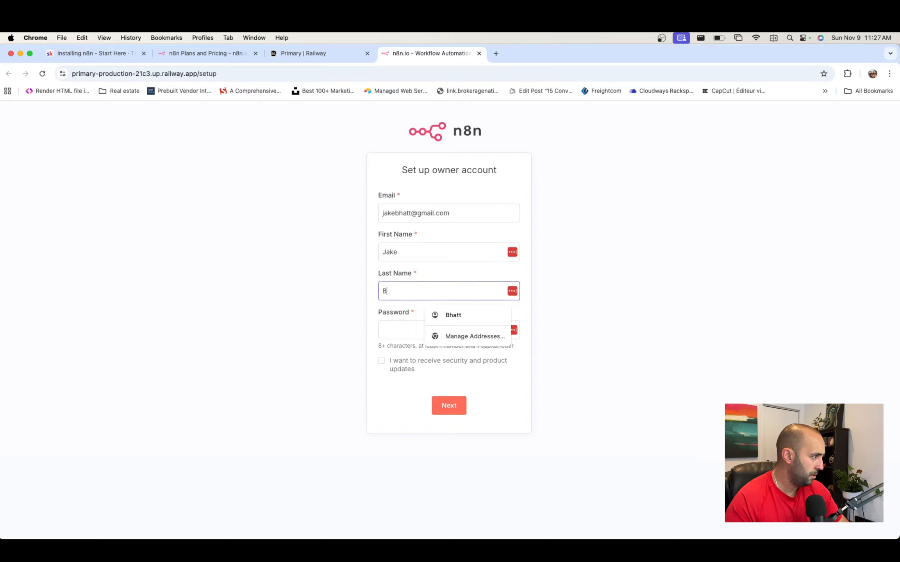
key("Tab")
type("••••")
key("super+a")
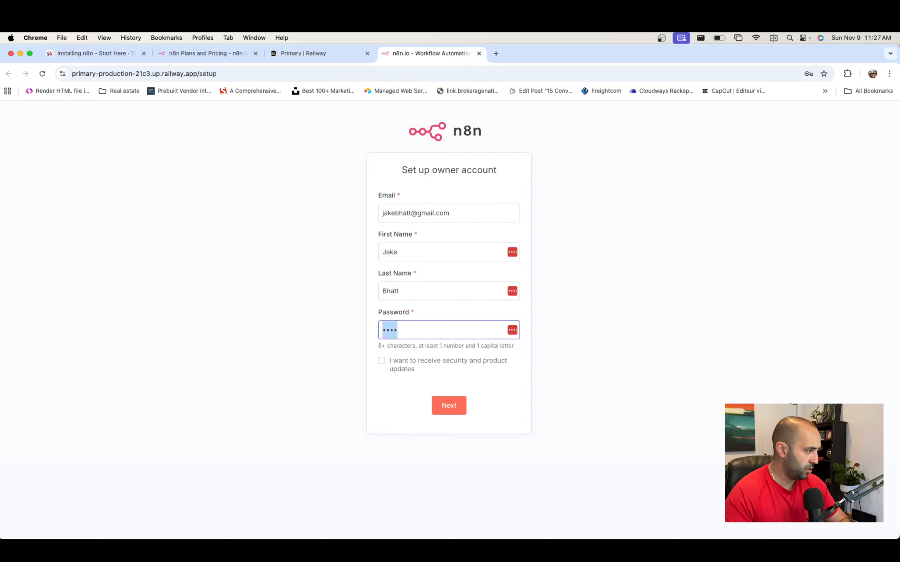
key("BackSpace")
type("•••••••••••")
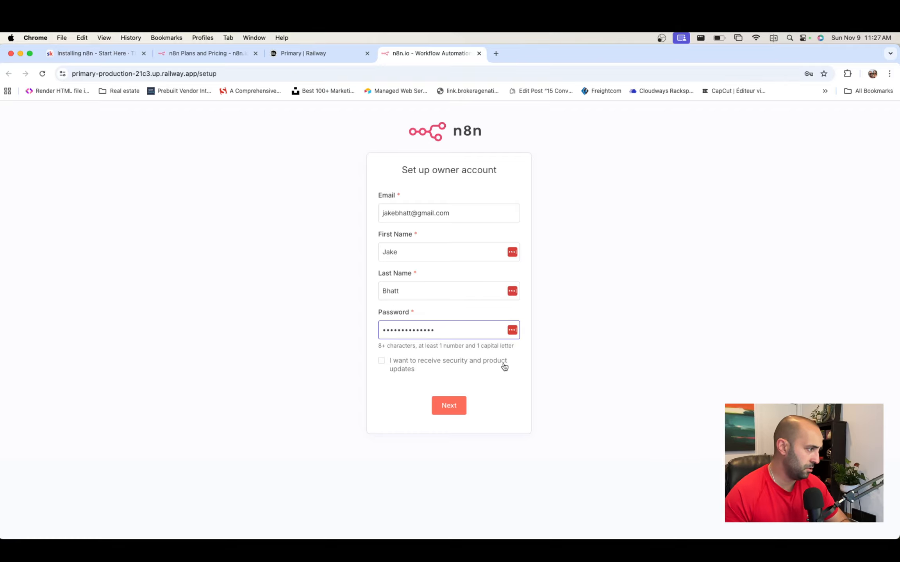
left_click(426, 366)
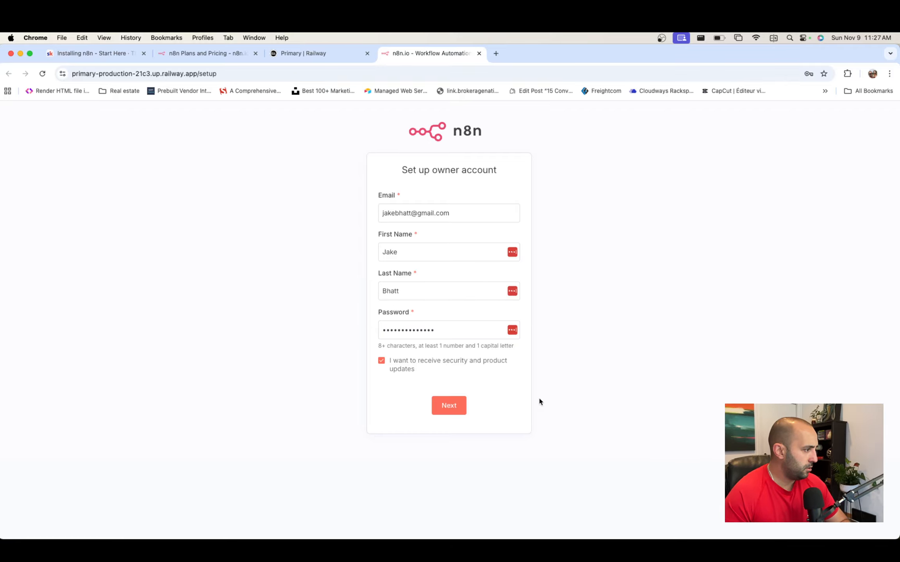
left_click(452, 408)
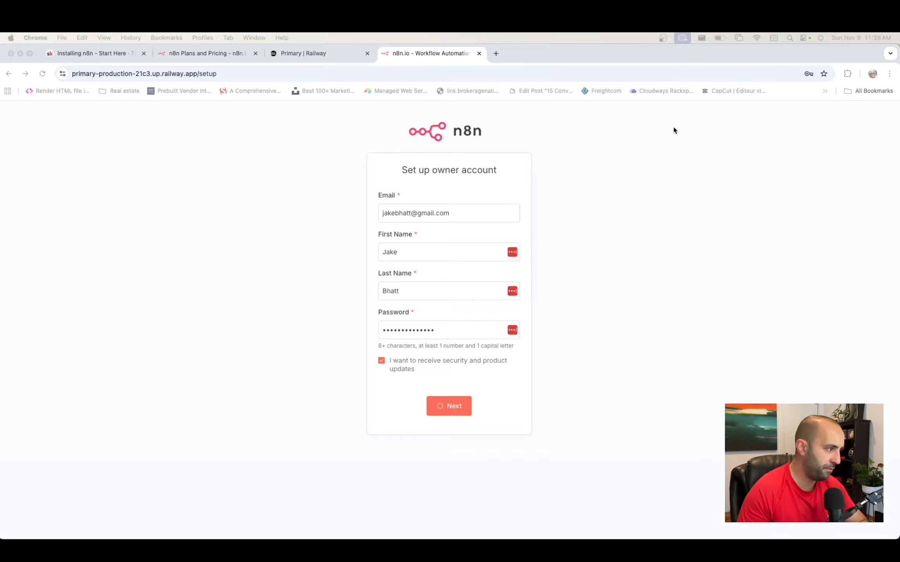
- Answer the survey with Education, Business Owner, Myself, Less than 20 people and Google
left_click(633, 269)
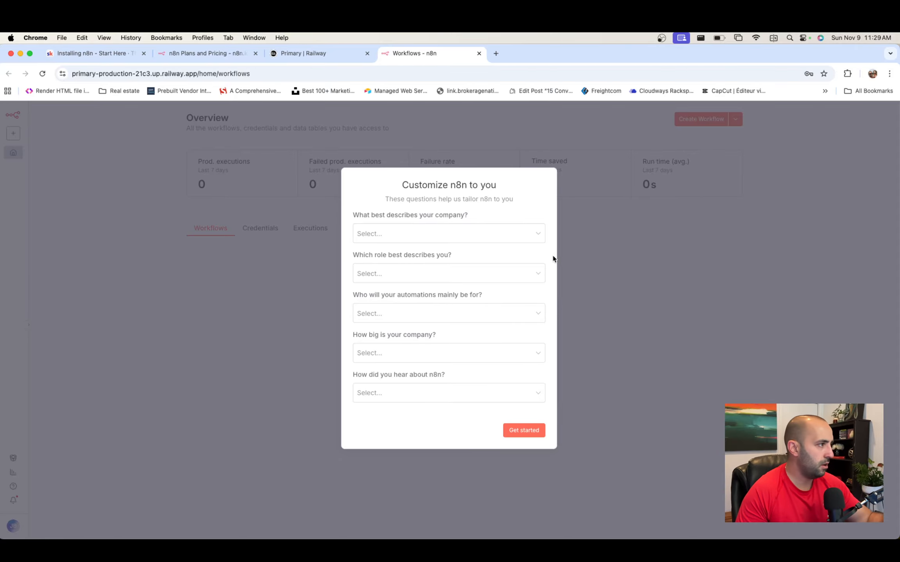
left_click(512, 236)
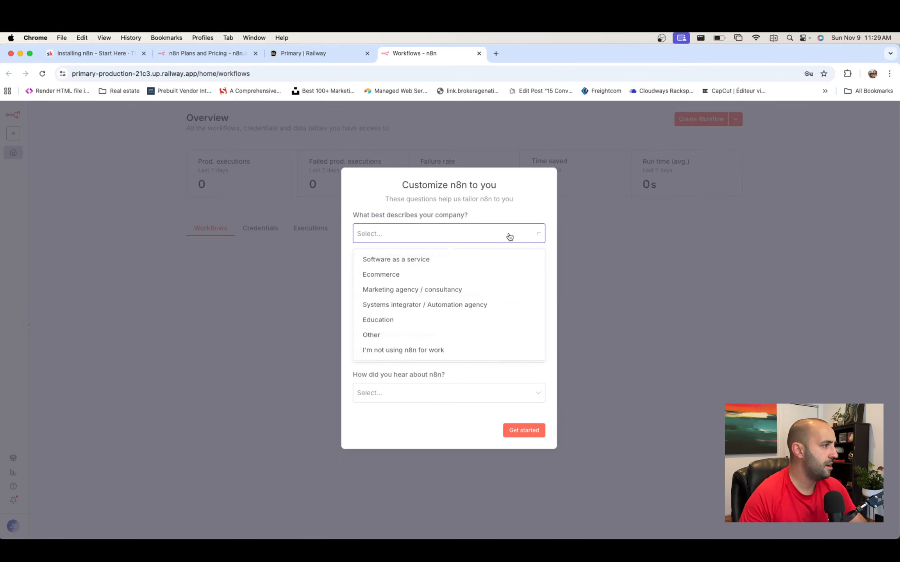
left_click(427, 324)
left_click(423, 276)
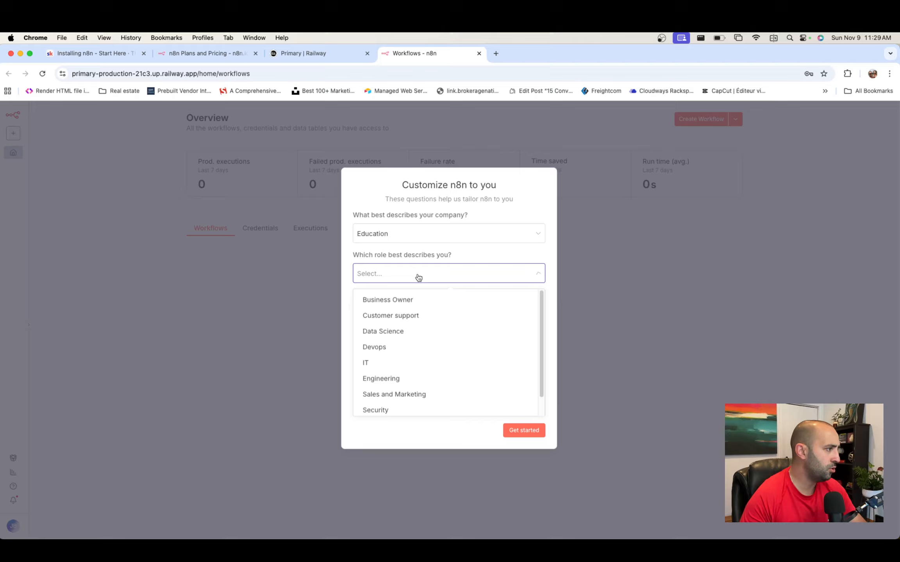
left_click(409, 299)
left_click(418, 313)
left_click(401, 339)
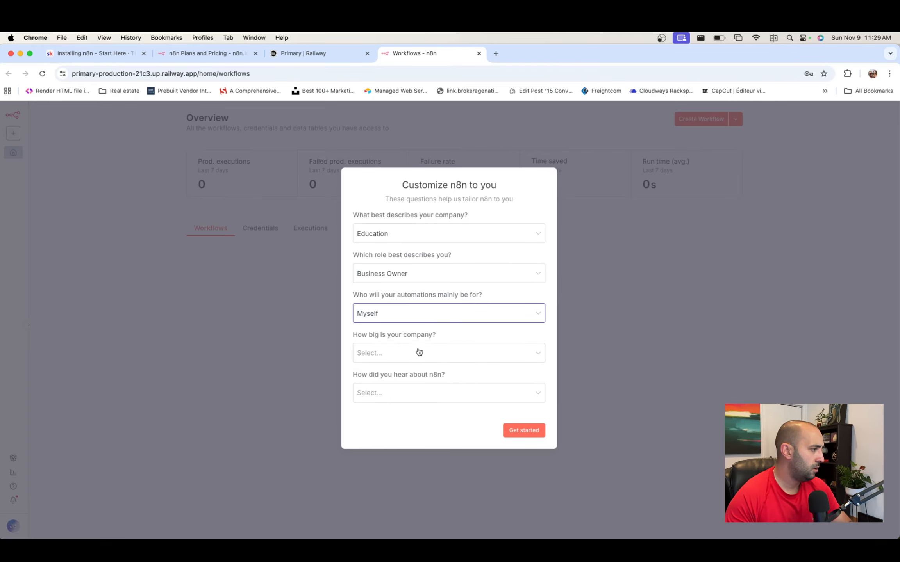
left_click(419, 352)
left_click(393, 381)
left_click(438, 397)
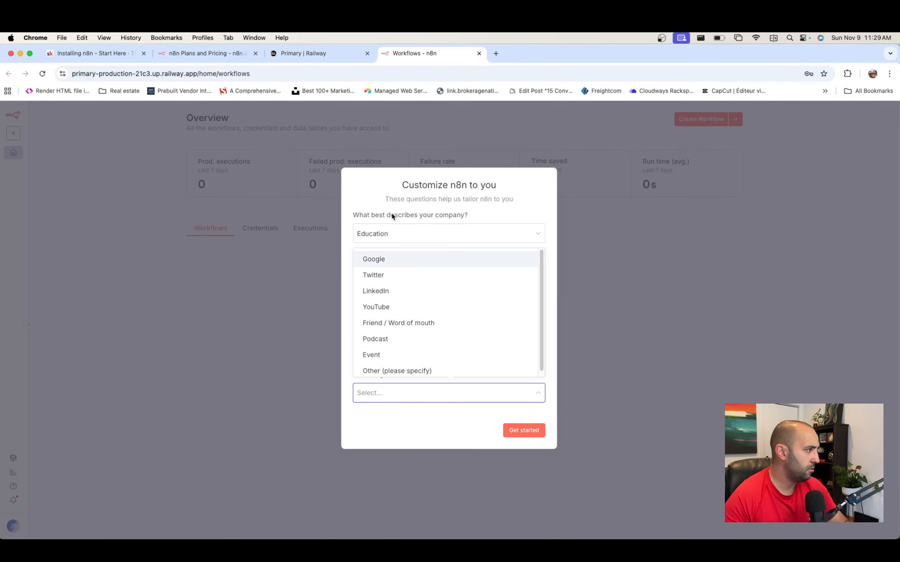
left_click(391, 260)
left_click(537, 432)
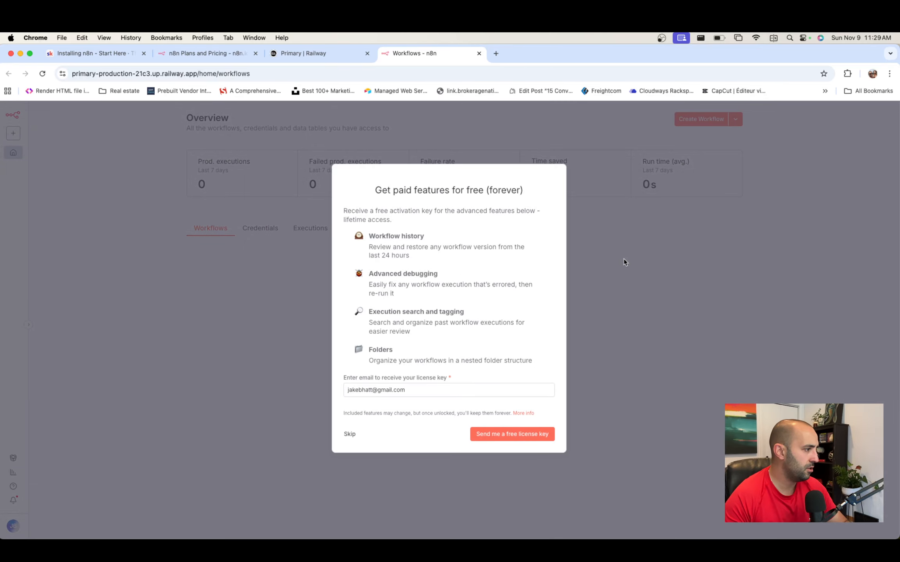
- Keep the owner's email in the Get paid features dialog and request the free license key
left_click(378, 391)
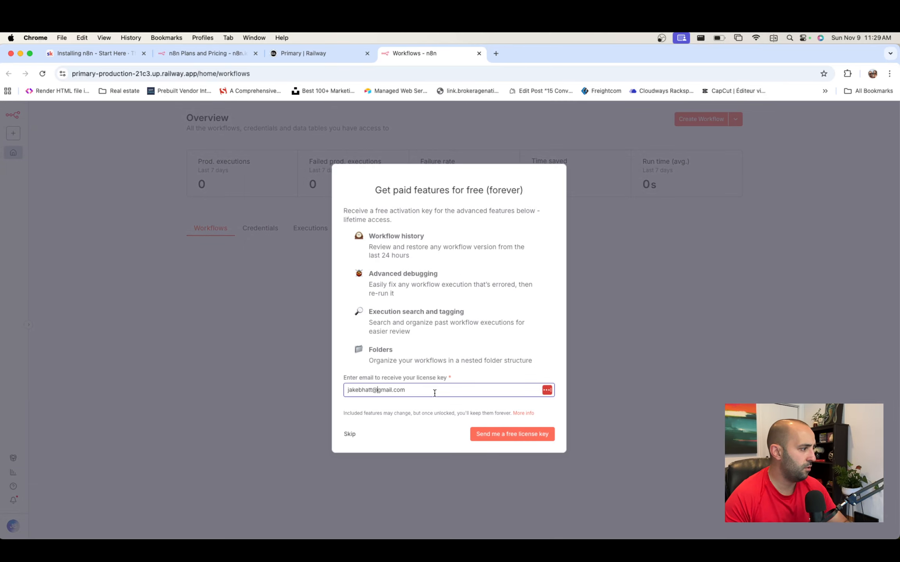
left_click(416, 421)
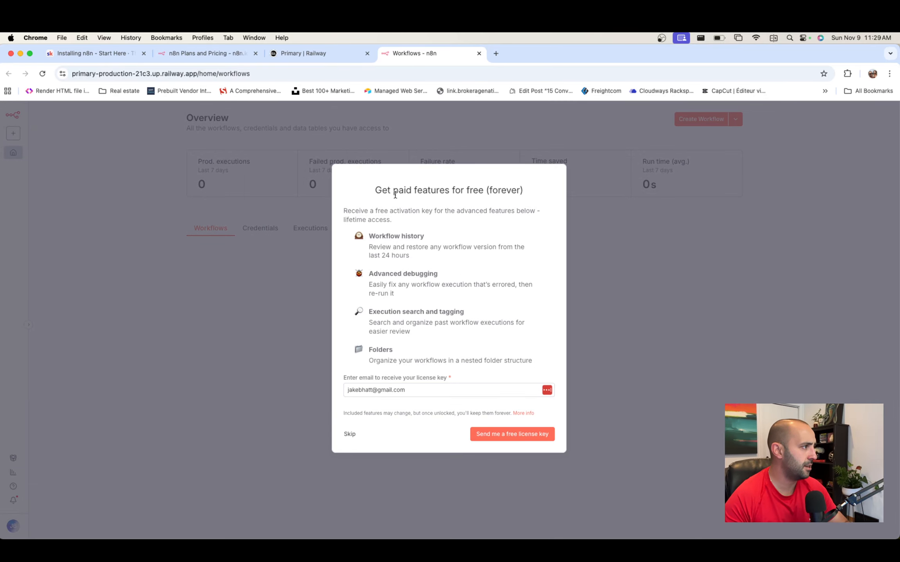
left_click_drag(374, 191, 511, 190)
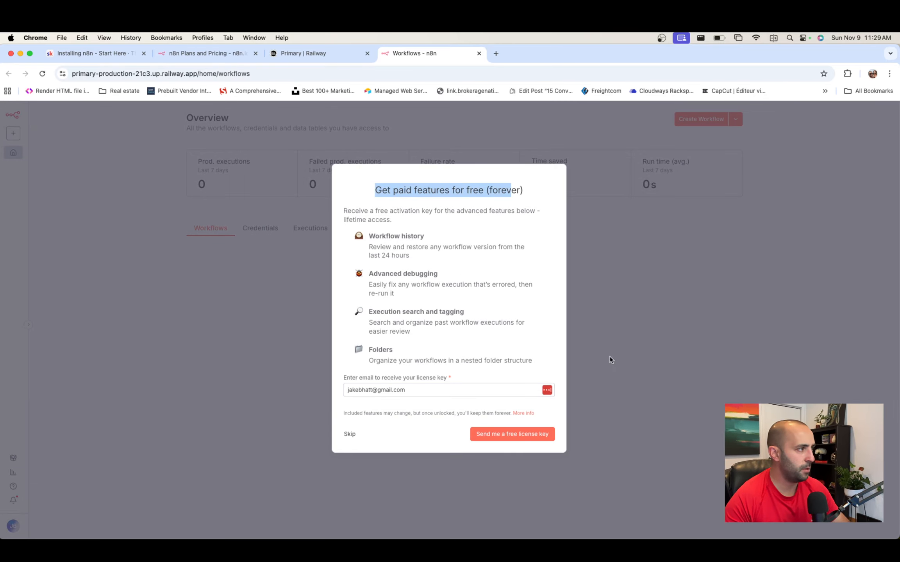
left_click(502, 434)
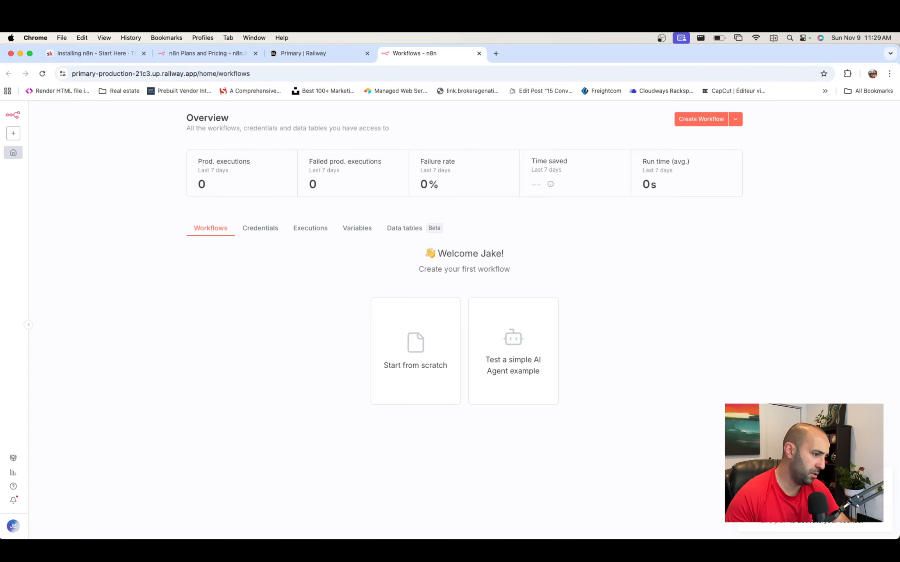
- Paste the emailed activation key under Usage and plan and activate it
left_click(774, 525)
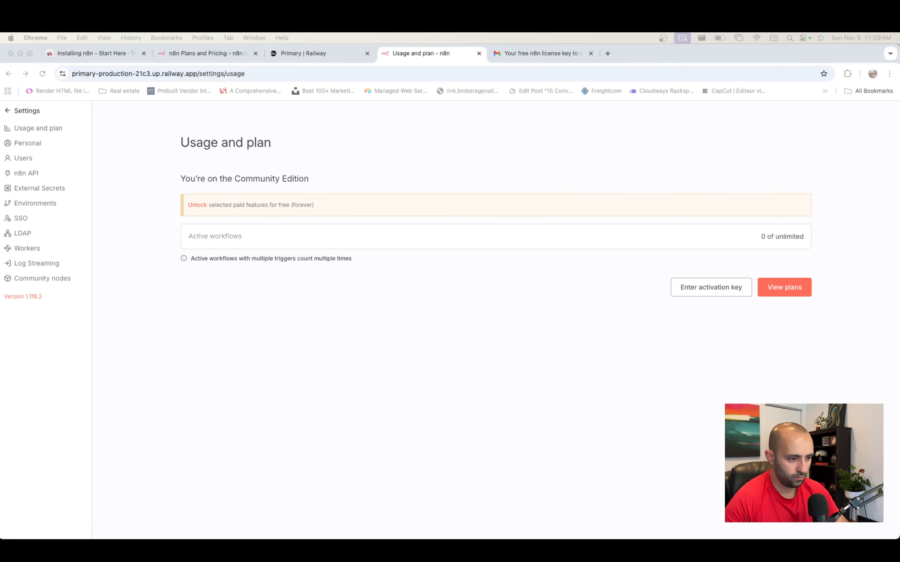
left_click(698, 293)
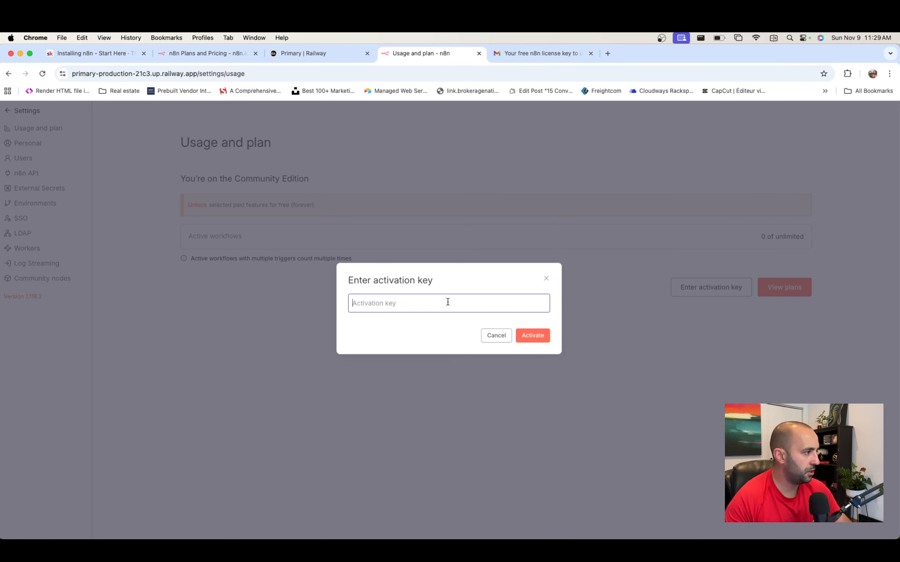
key("super+v")
left_click(541, 337)
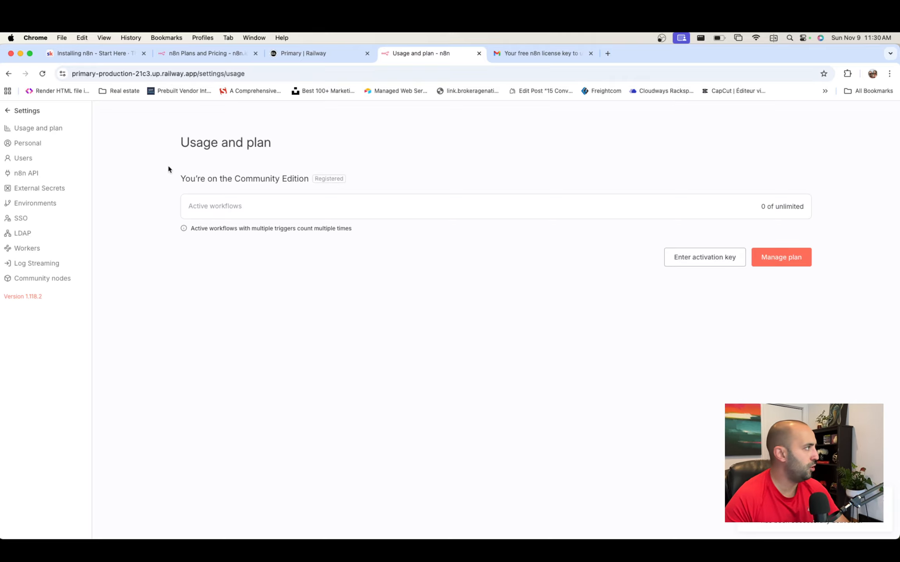
left_click(41, 147)
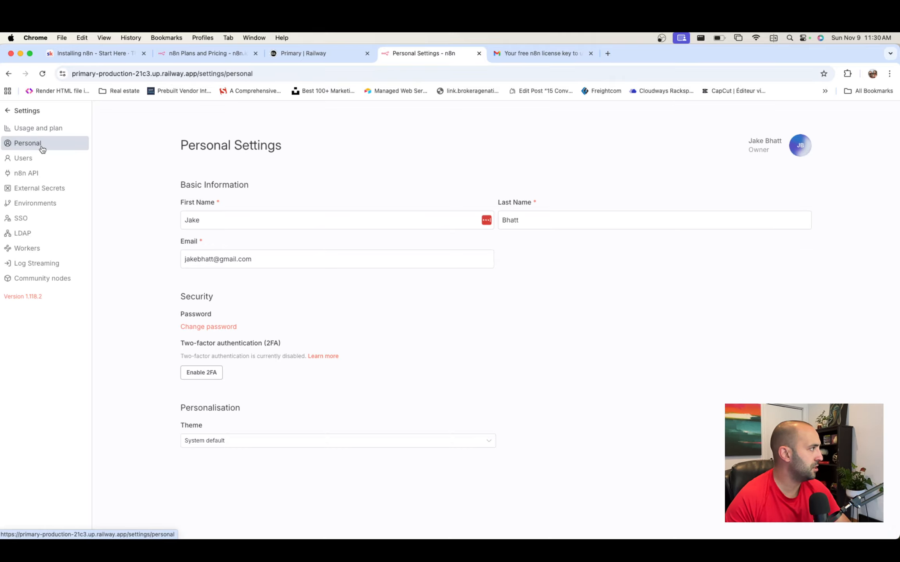
- Choose Dark theme in Personal settings, then go back to the workflows overview
left_click(224, 440)
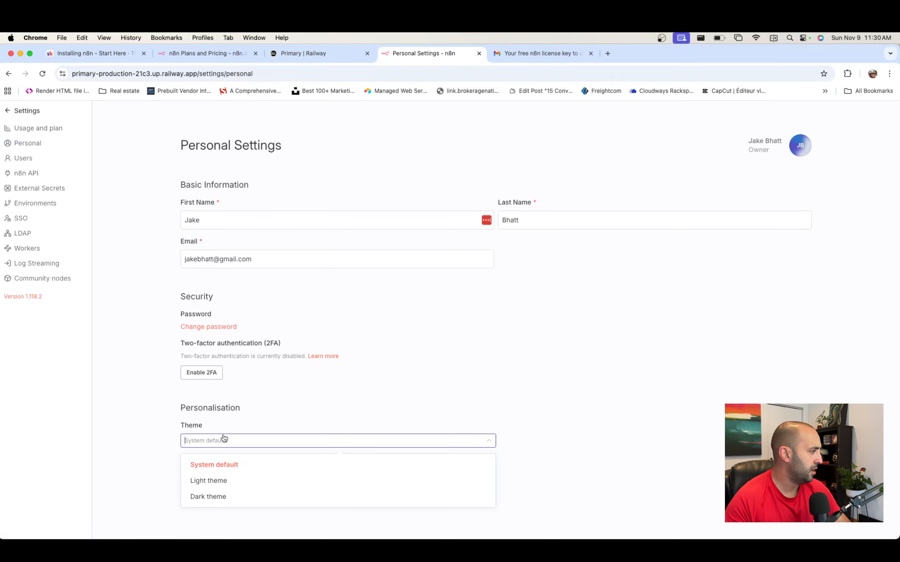
left_click(234, 496)
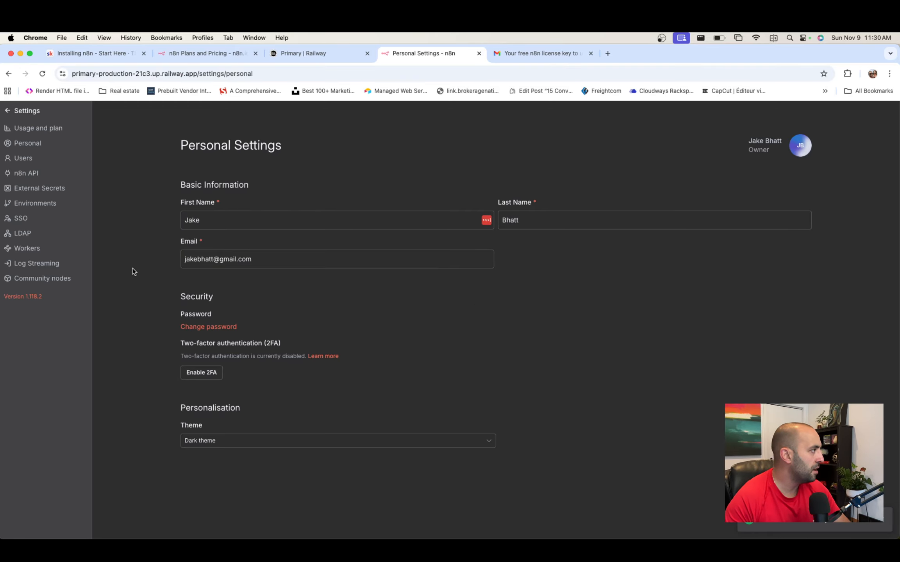
left_click(27, 113)
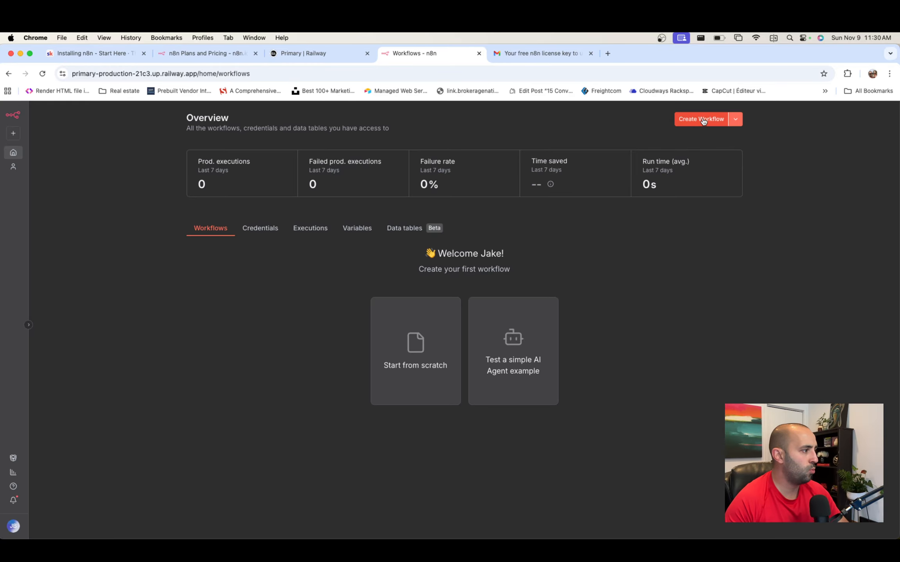
- Create a blank workflow from scratch and open the Templates library from the sidebar
left_click(401, 379)
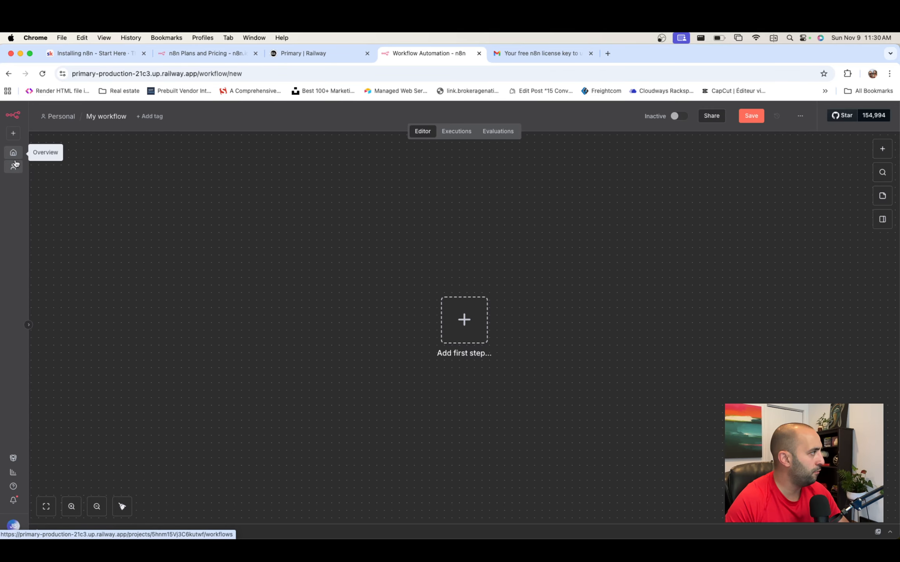
left_click(14, 459)
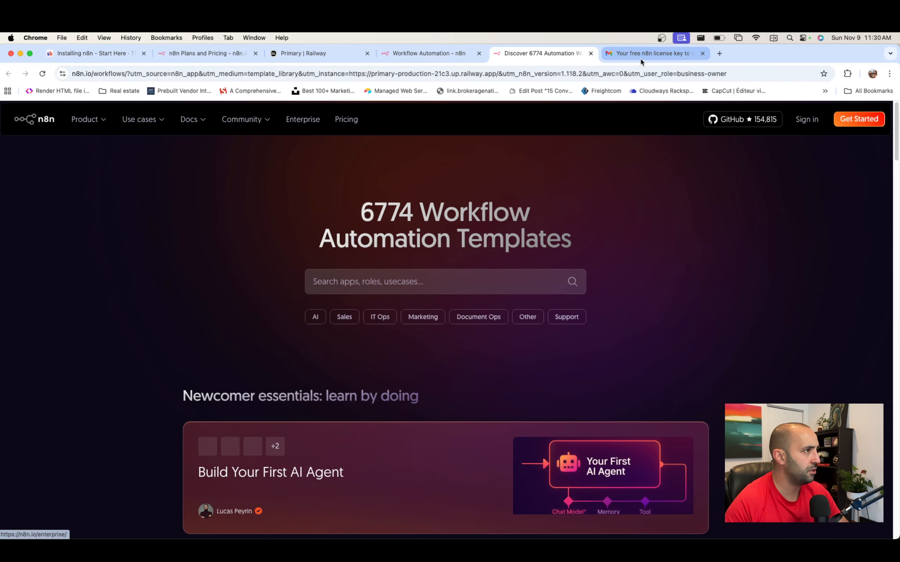
- Filter templates to Airtable (291 results) and open the Automated Content Marketing Intelligence template
key("ctrl+shift+Tab")
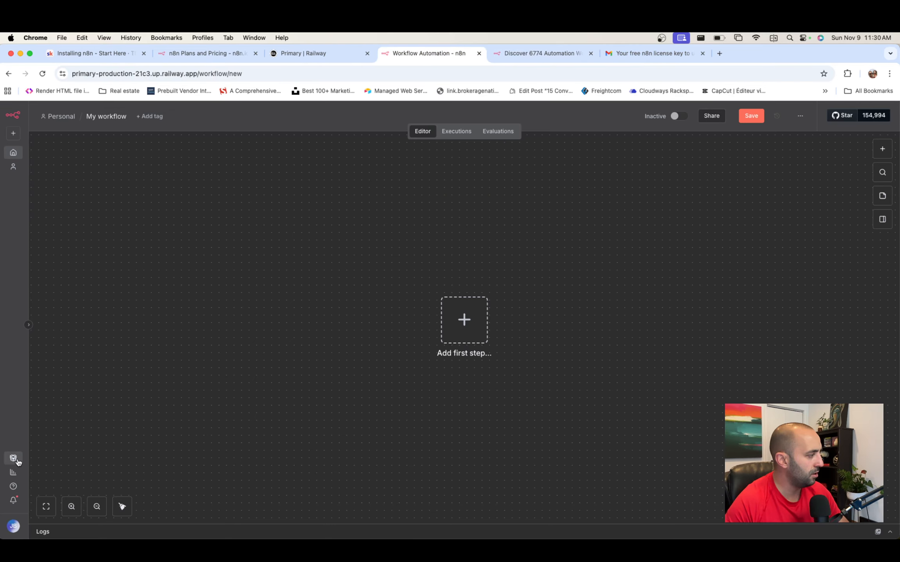
left_click(543, 53)
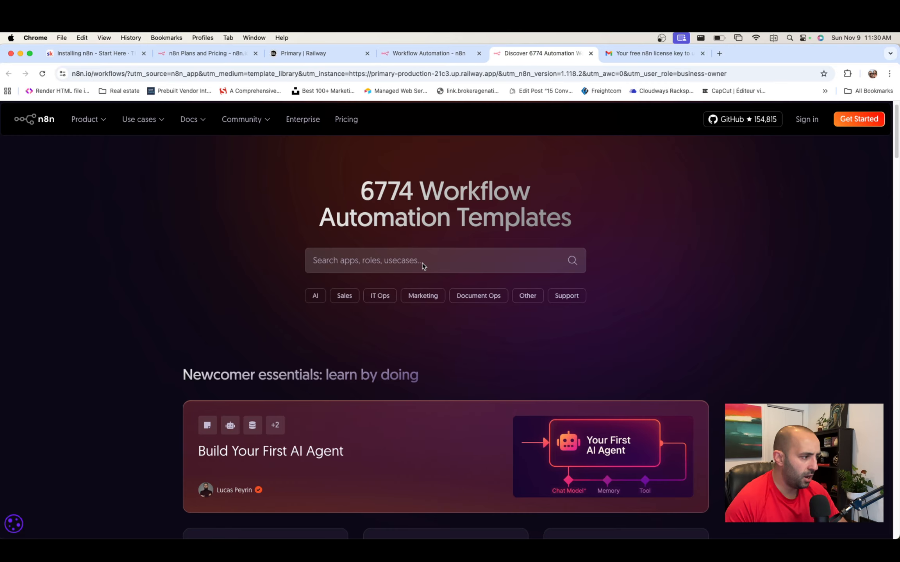
left_click(414, 250)
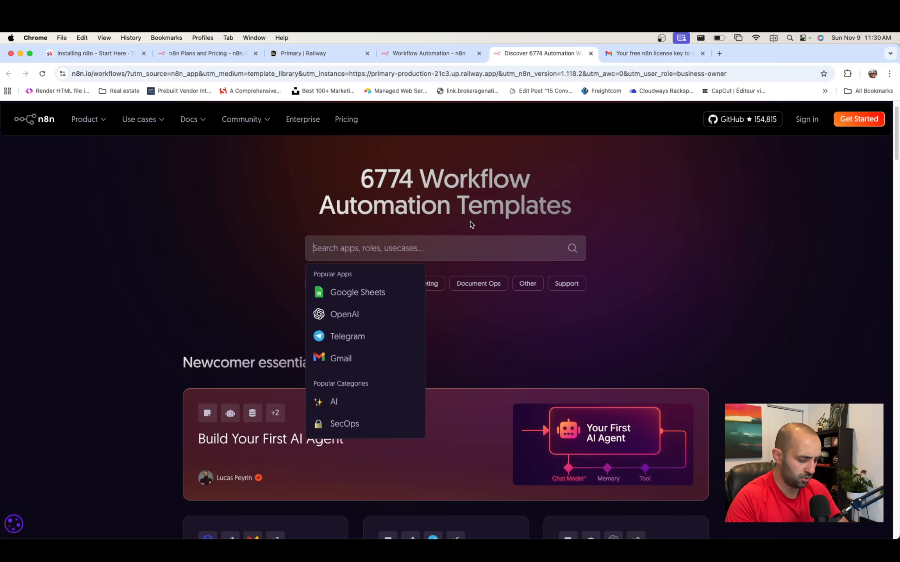
type("airtab")
left_click(357, 317)
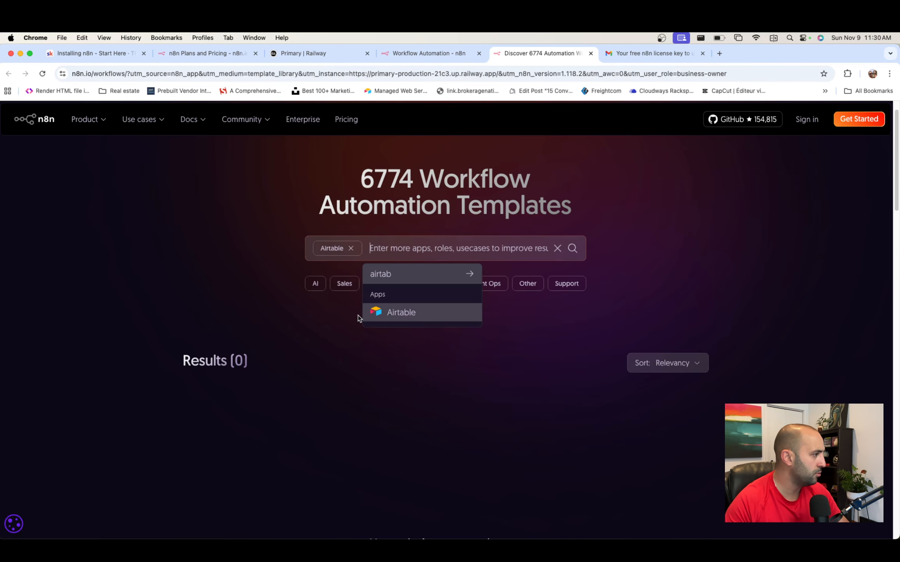
scroll(202, 237, "down", 5)
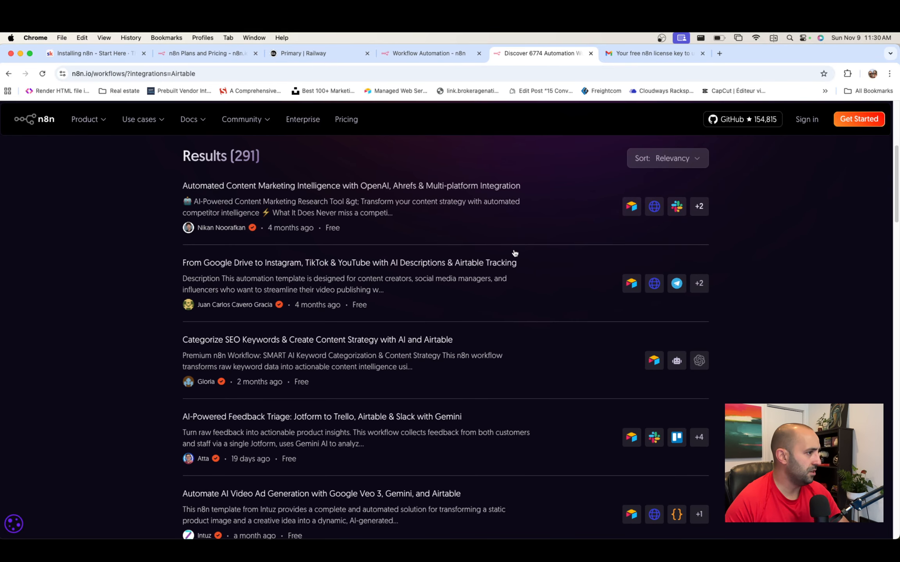
scroll(452, 280, "down", 3)
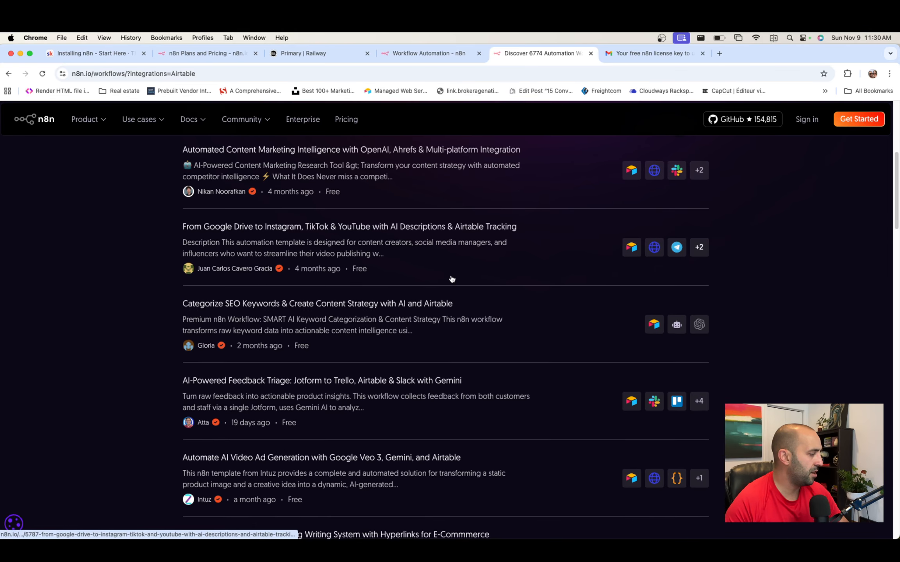
scroll(452, 279, "up", 3)
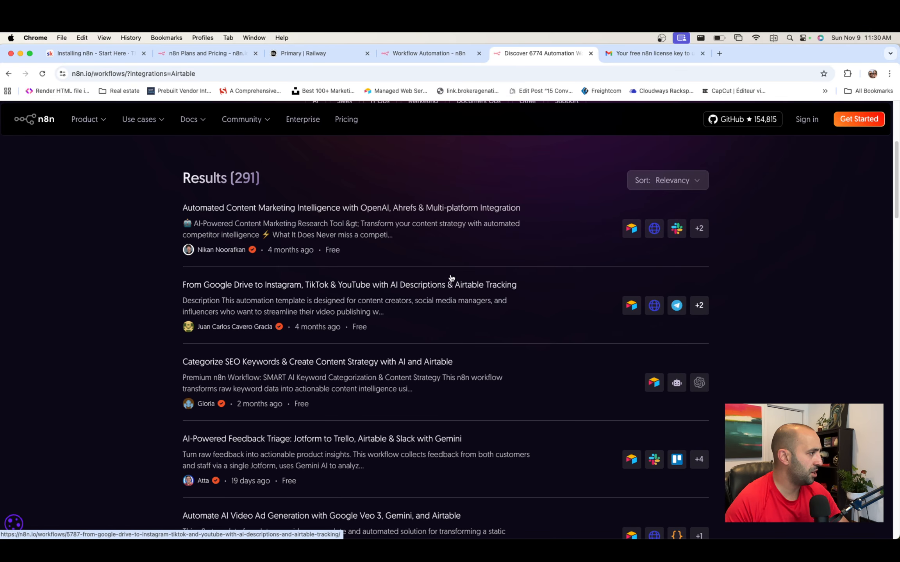
left_click(392, 210)
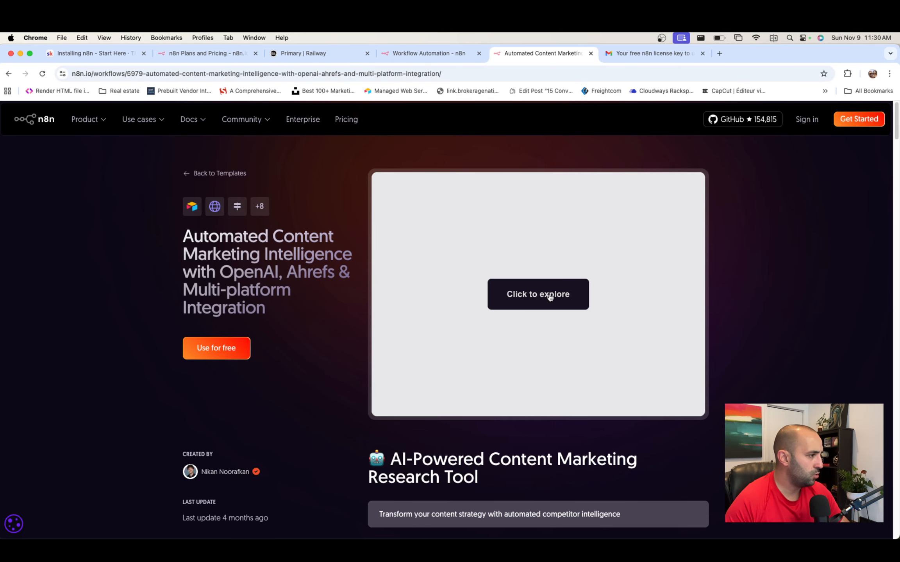
- Load the template's interactive workflow preview, zoom in two steps, and pan to the yellow note
left_click(534, 294)
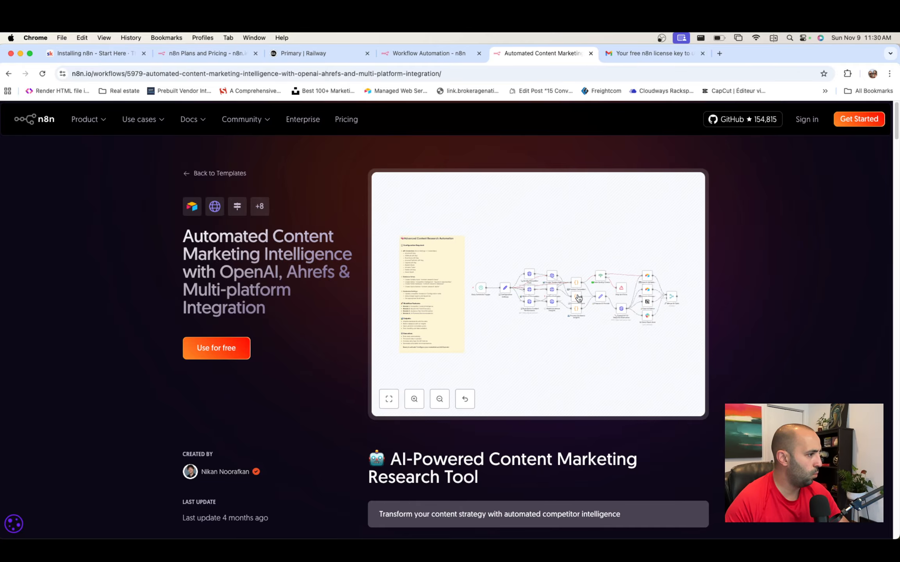
left_click(413, 401)
left_click(414, 401)
left_click_drag(418, 328, 586, 314)
scroll(455, 312, "left", 3)
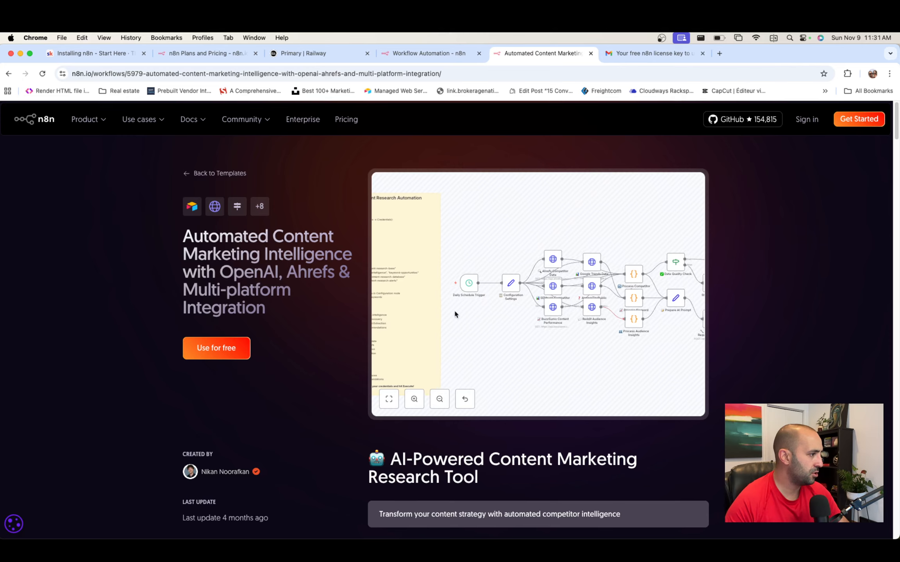
scroll(455, 312, "down", 2)
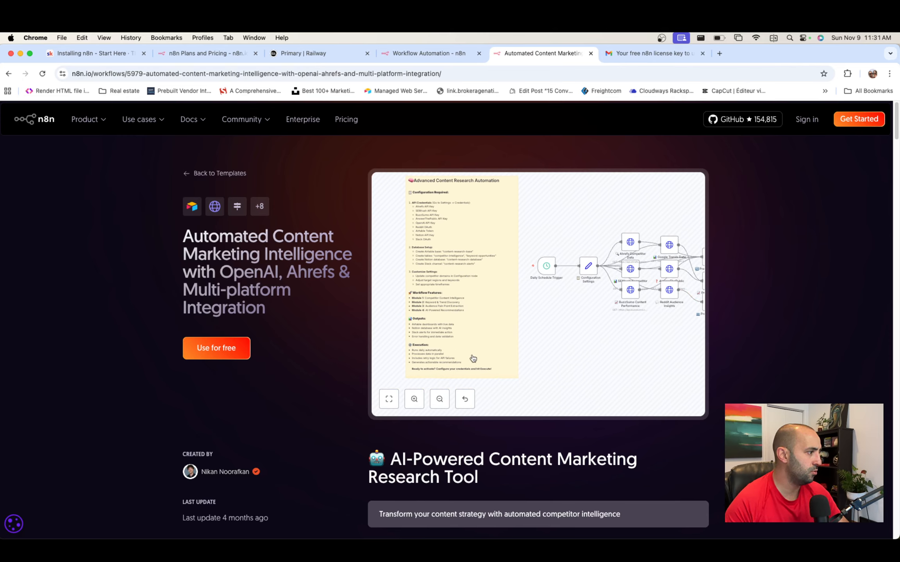
- Pan across the zoomed diagram, then return to the full listing of 6774 templates
scroll(584, 321, "right", 10)
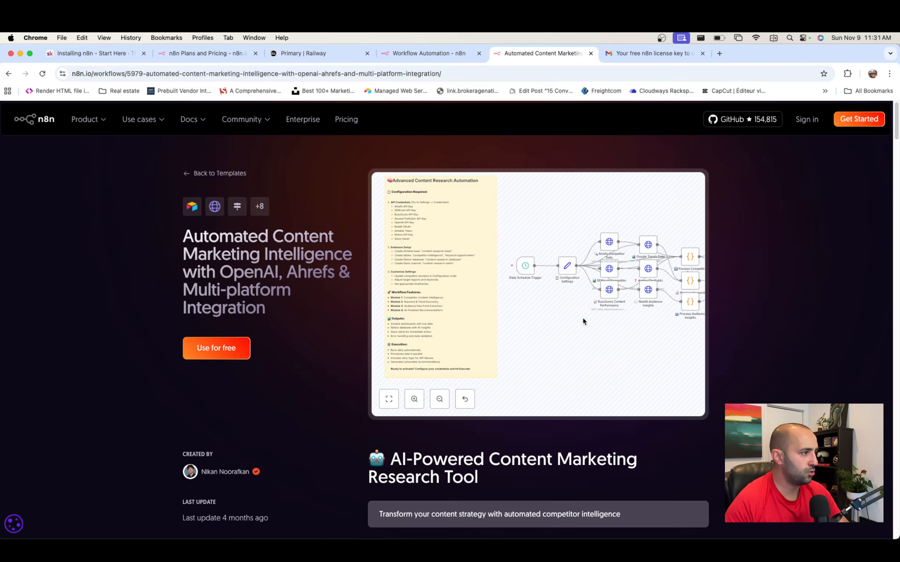
scroll(583, 321, "right", 6)
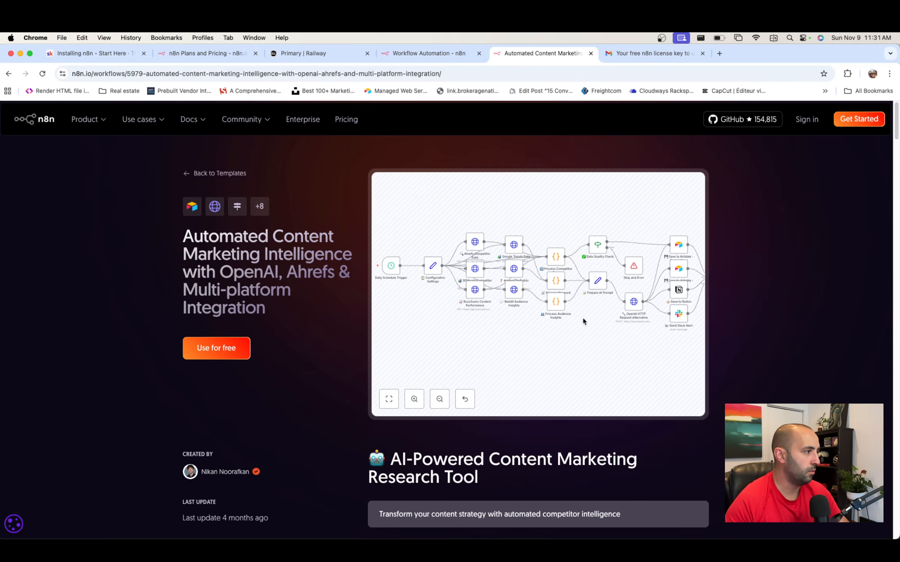
scroll(583, 321, "left", 4)
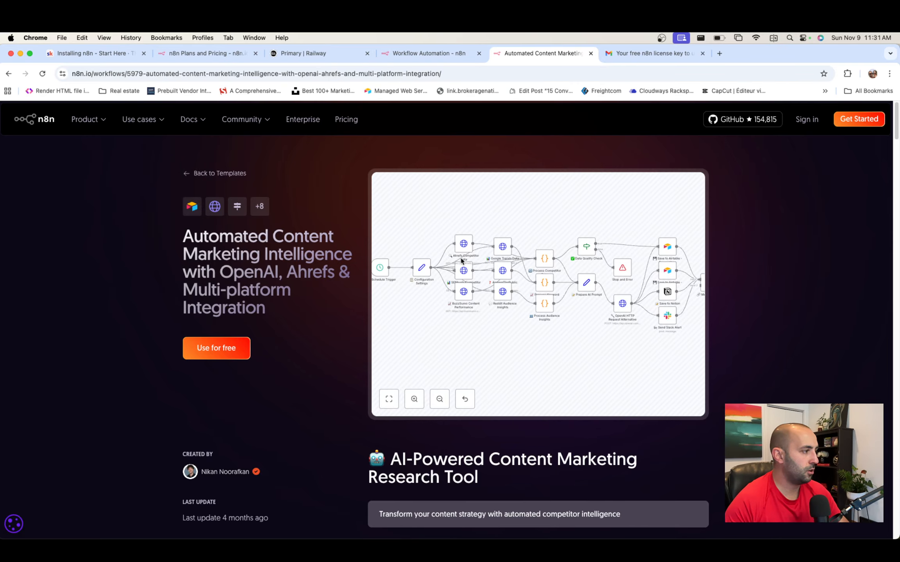
scroll(459, 256, "left", 7)
scroll(461, 258, "right", 5)
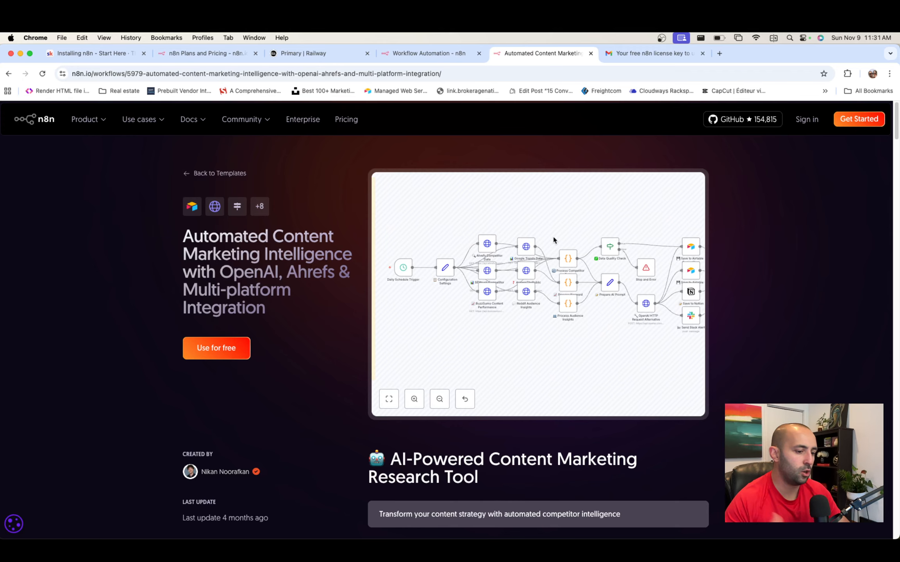
left_click(214, 174)
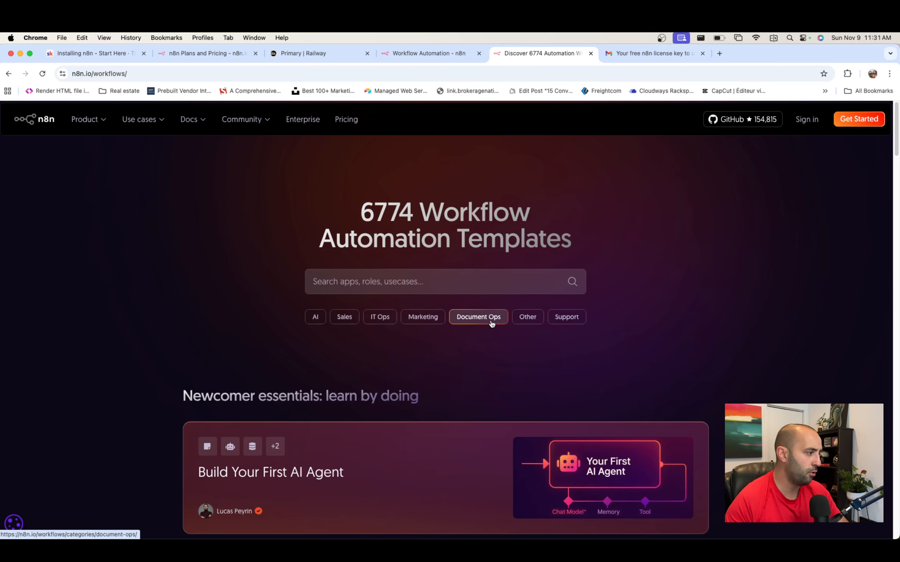
scroll(492, 322, "down", 5)
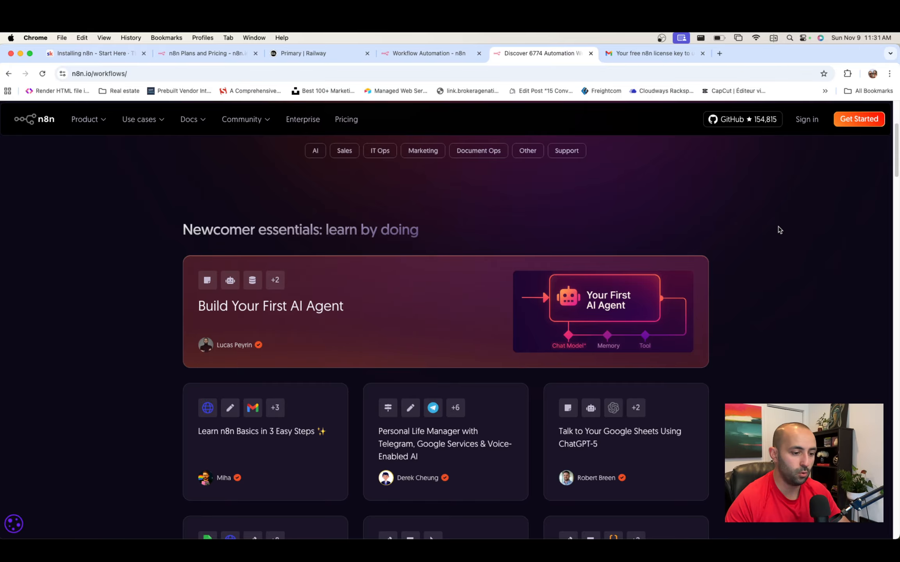